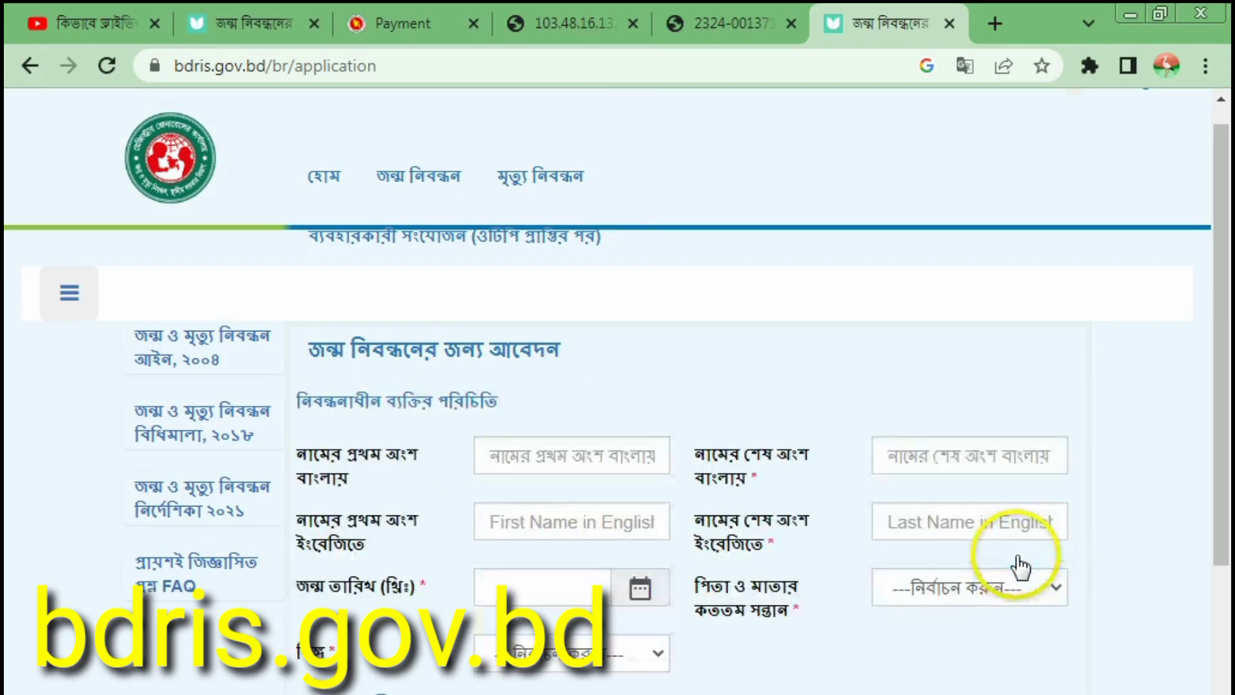
Step: Switch the keyboard to the Bangla Unicode layout and type the registrant's Bangla name in the first-name box
{"action": "left_click", "coordinate": [562, 462]}
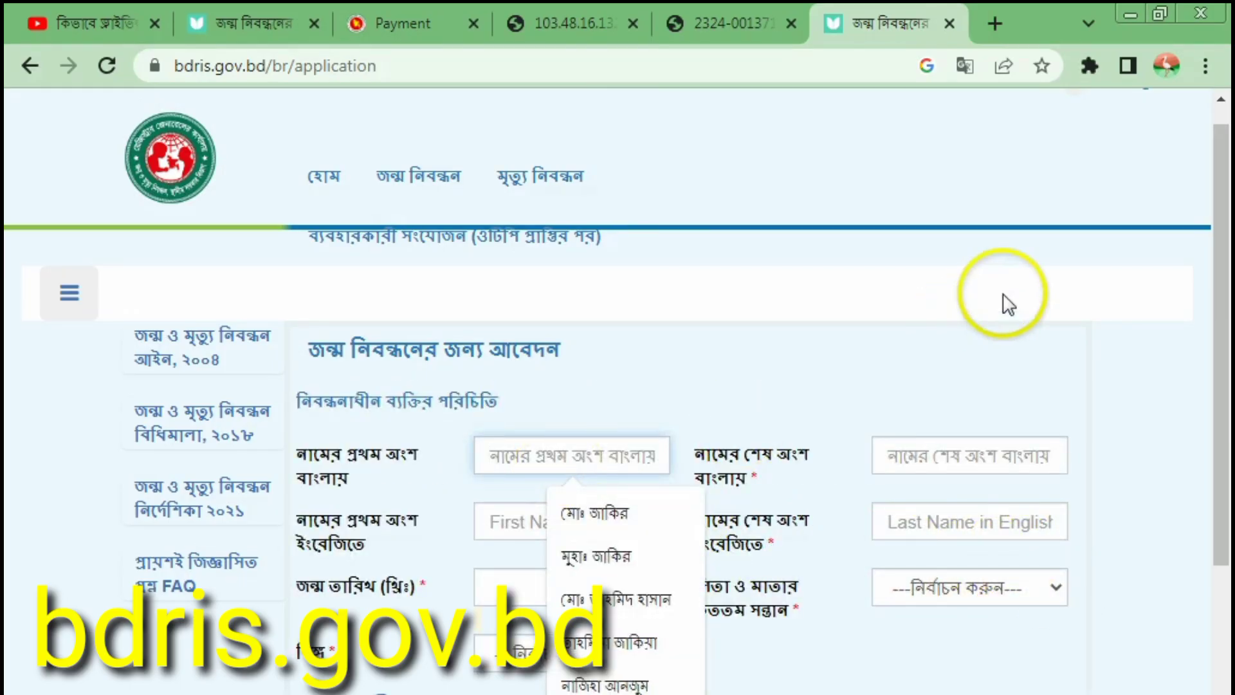
{"action": "type", "text": "c"}
{"action": "key", "text": "BackSpace"}
{"action": "key", "text": "BackSpace"}
{"action": "key", "text": "BackSpace"}
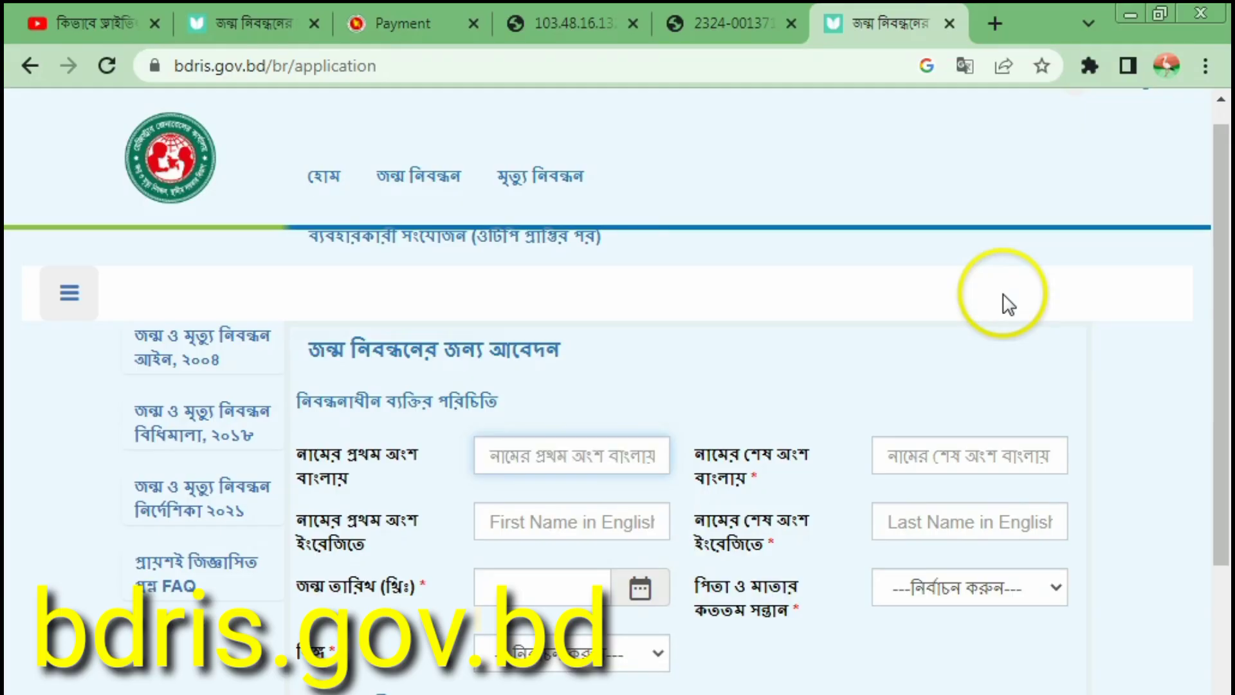
{"action": "left_click", "coordinate": [1042, 694]}
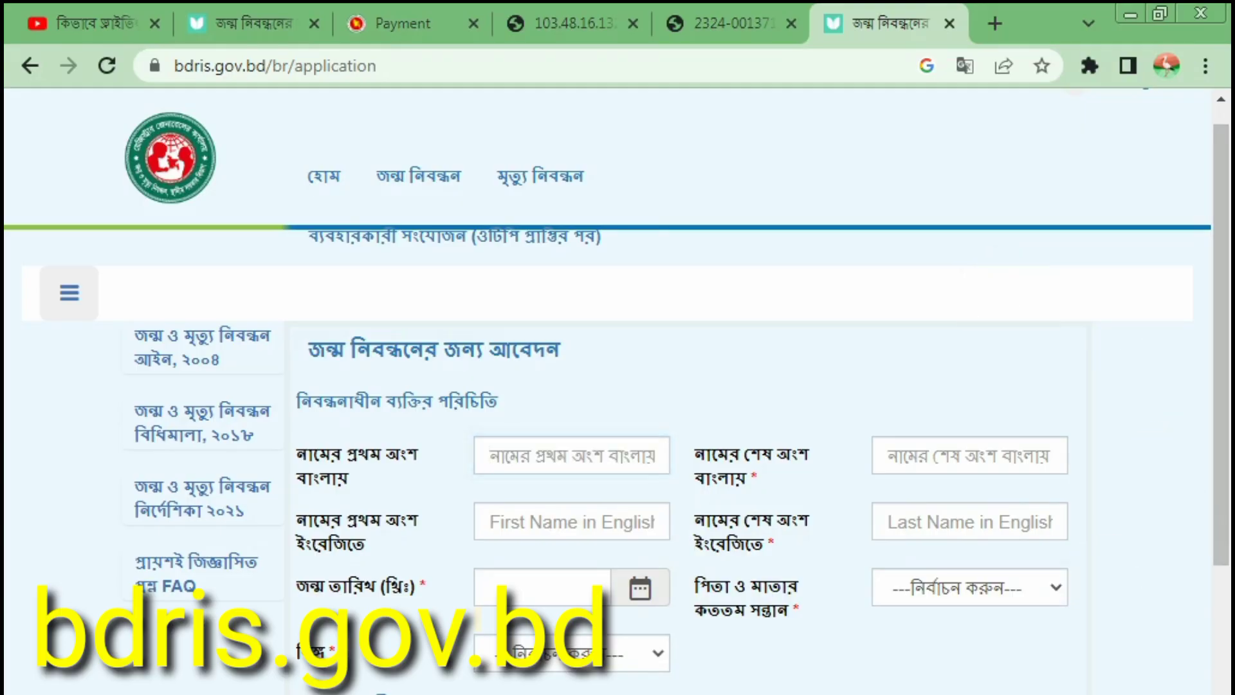
{"action": "left_click", "coordinate": [971, 584]}
{"action": "left_click", "coordinate": [549, 469]}
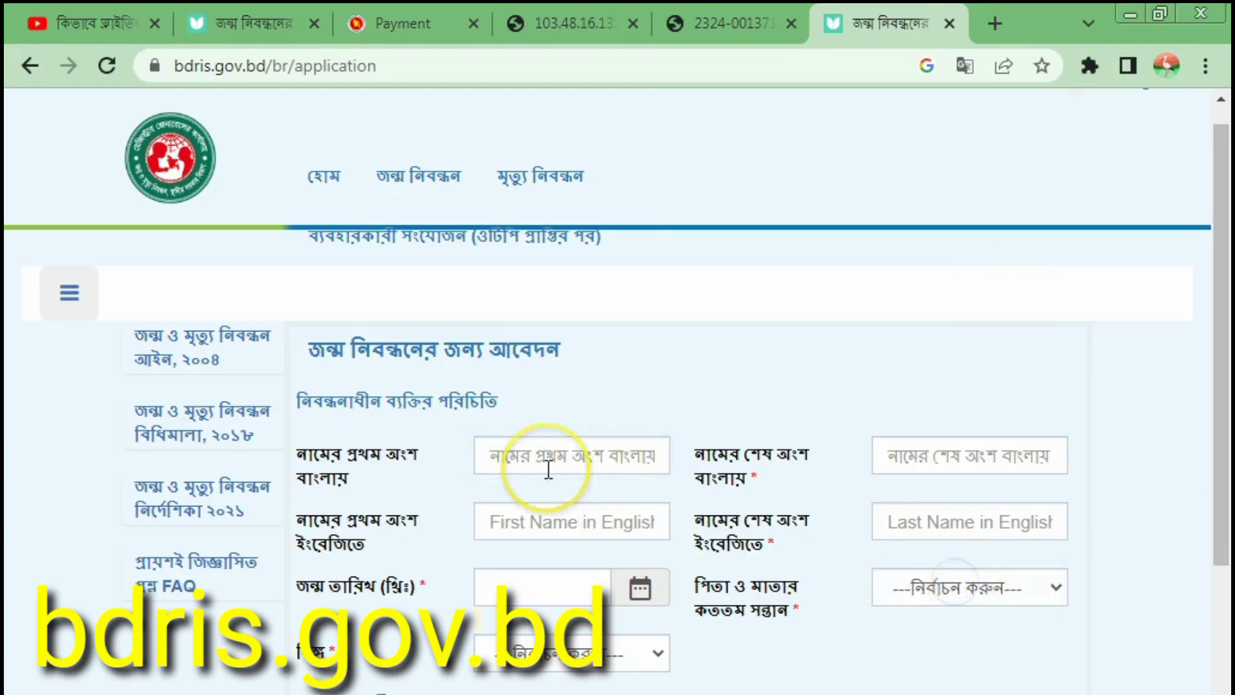
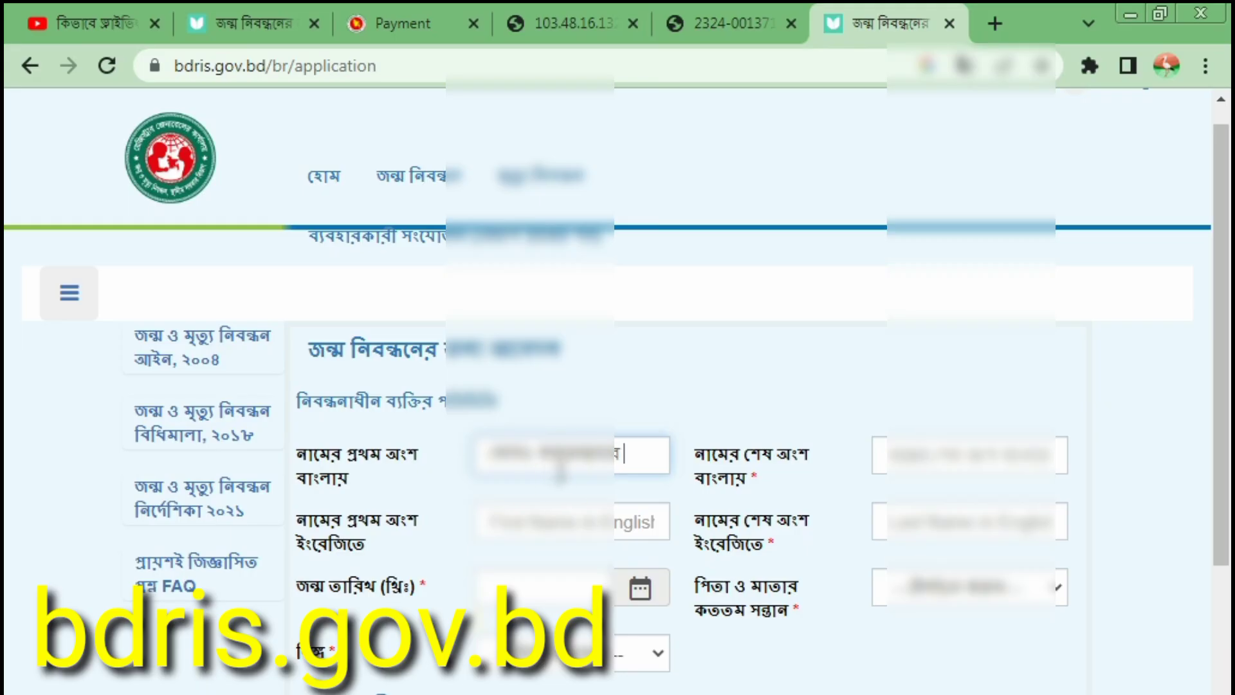
Step: Cut the Bangla name from the first-name box and paste it into the Bangla last-name field
{"action": "left_click_drag", "start_coordinate": [646, 457], "coordinate": [495, 454]}
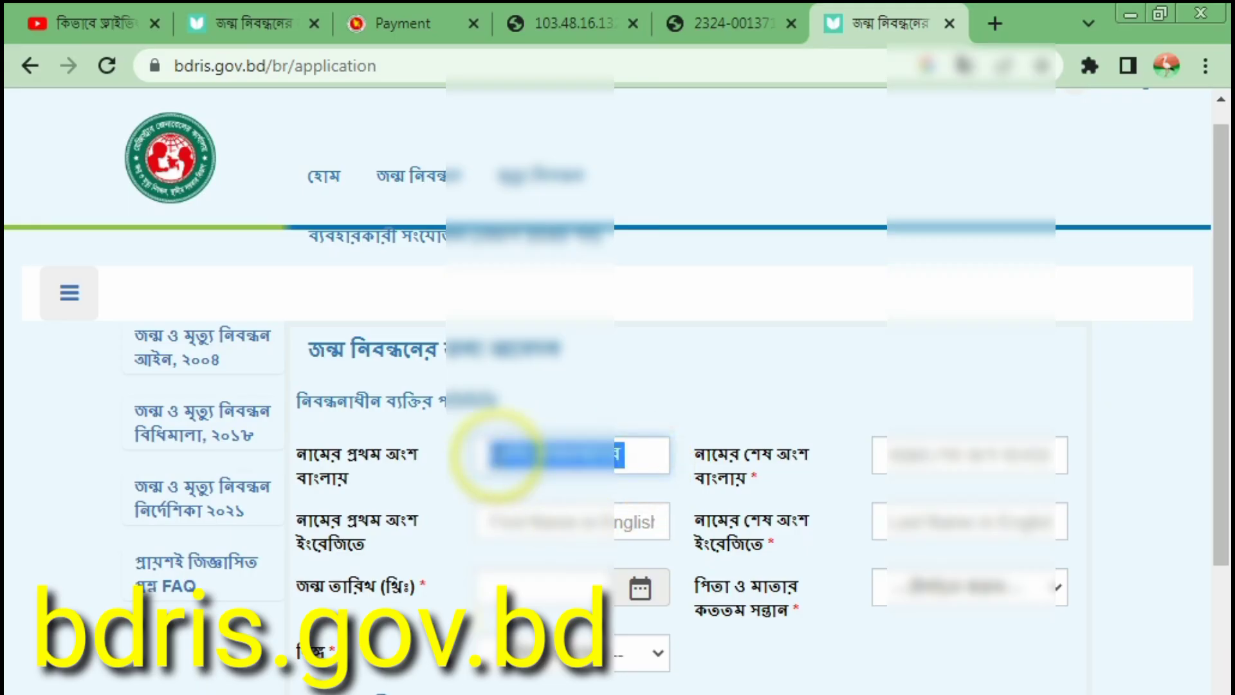
{"action": "right_click", "coordinate": [494, 454]}
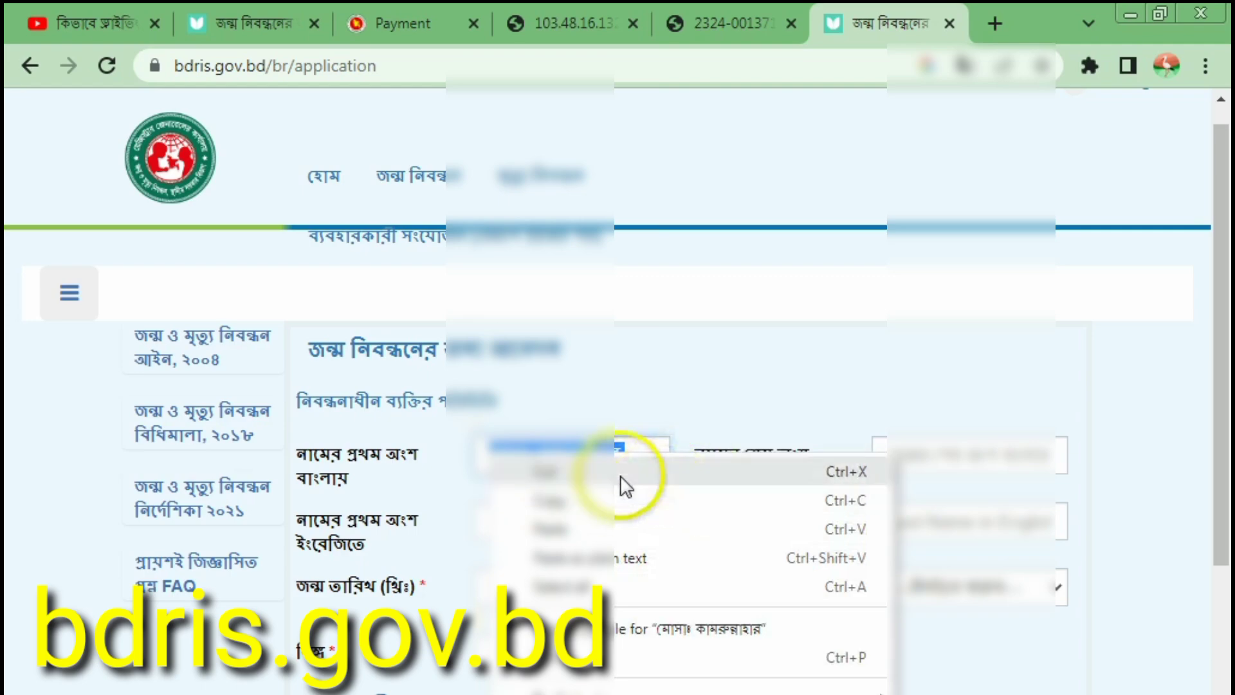
{"action": "left_click", "coordinate": [924, 466]}
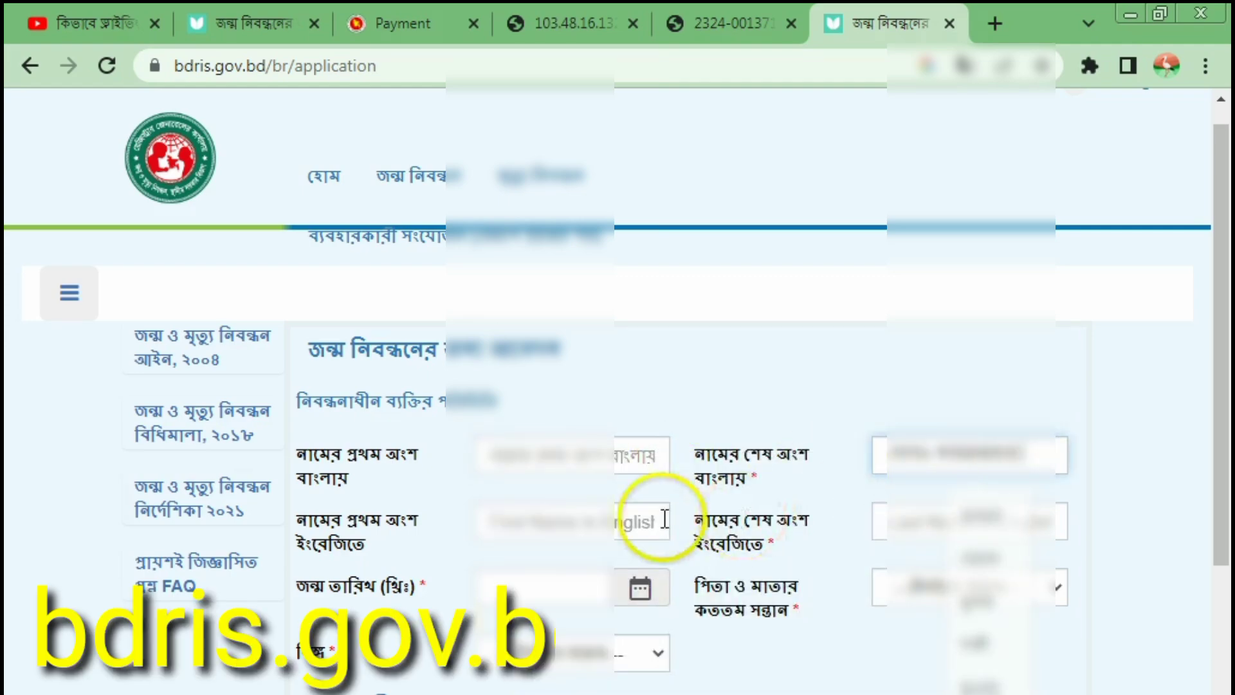
Step: Start typing the registrant's English last name
{"action": "left_click", "coordinate": [528, 509]}
{"action": "left_click", "coordinate": [930, 523]}
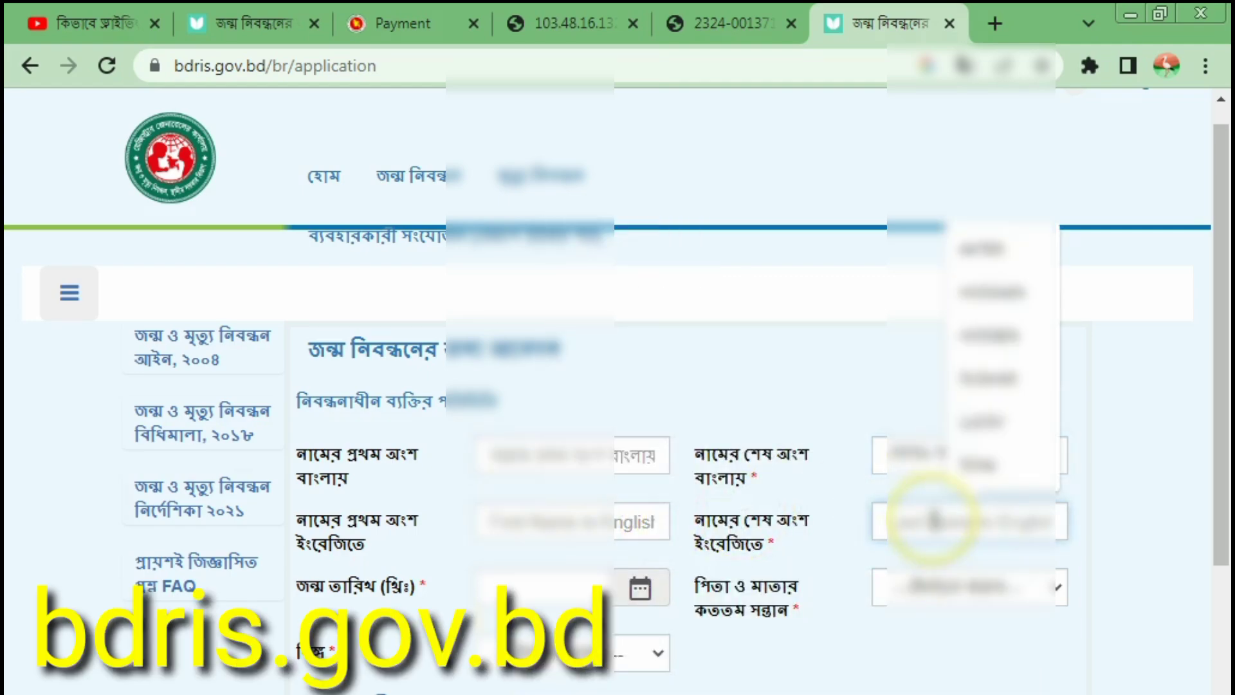
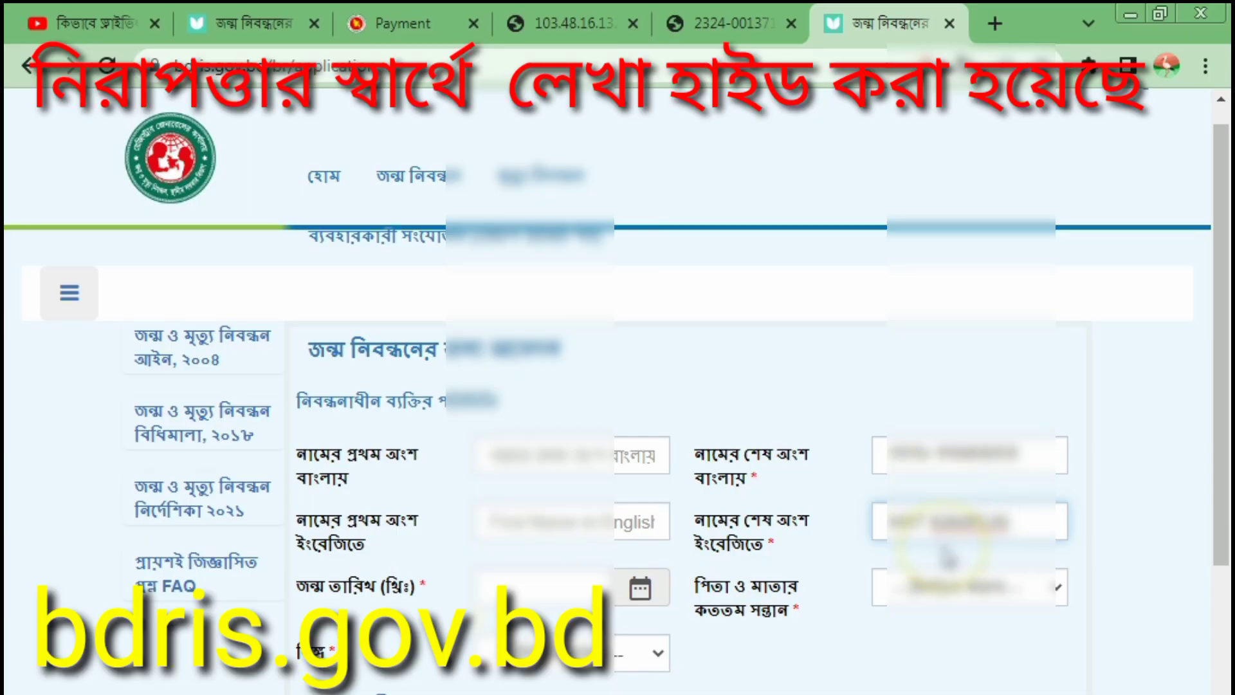
Step: Enter the birthplace village name in the English village field
{"action": "scroll", "coordinate": [946, 556], "scroll_direction": "down", "scroll_amount": 5}
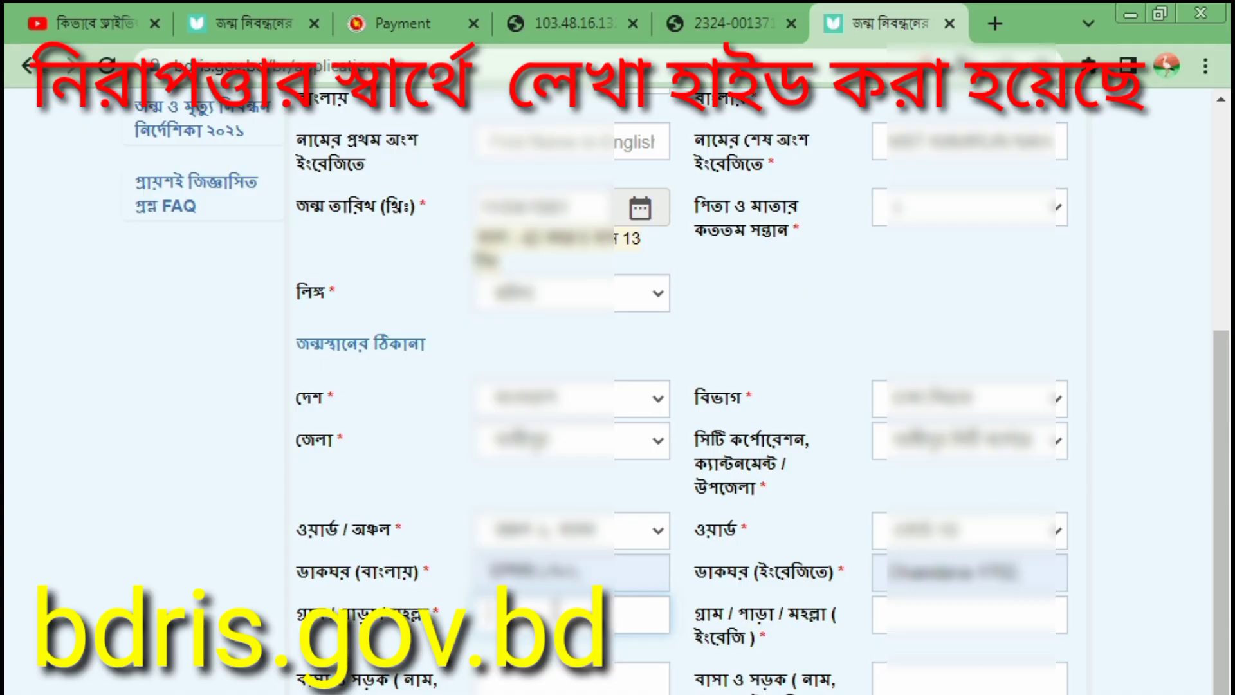
{"action": "left_click", "coordinate": [965, 616]}
{"action": "type", "text": "Na"}
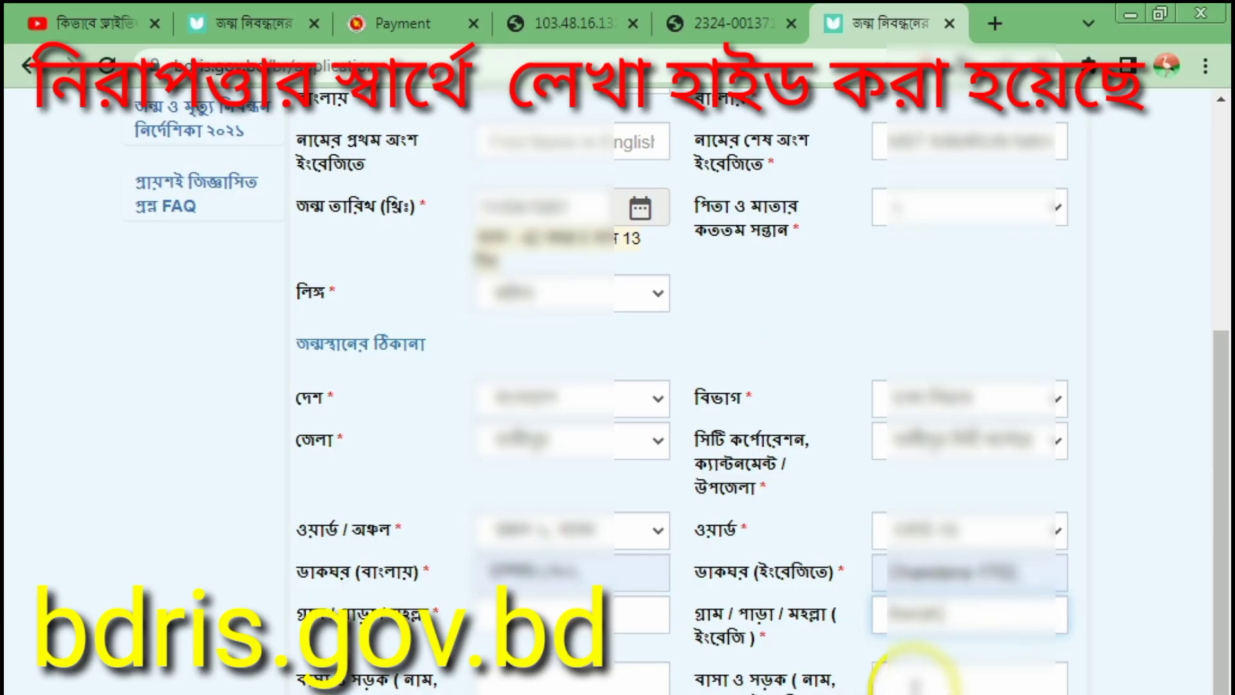
{"action": "left_click", "coordinate": [911, 675]}
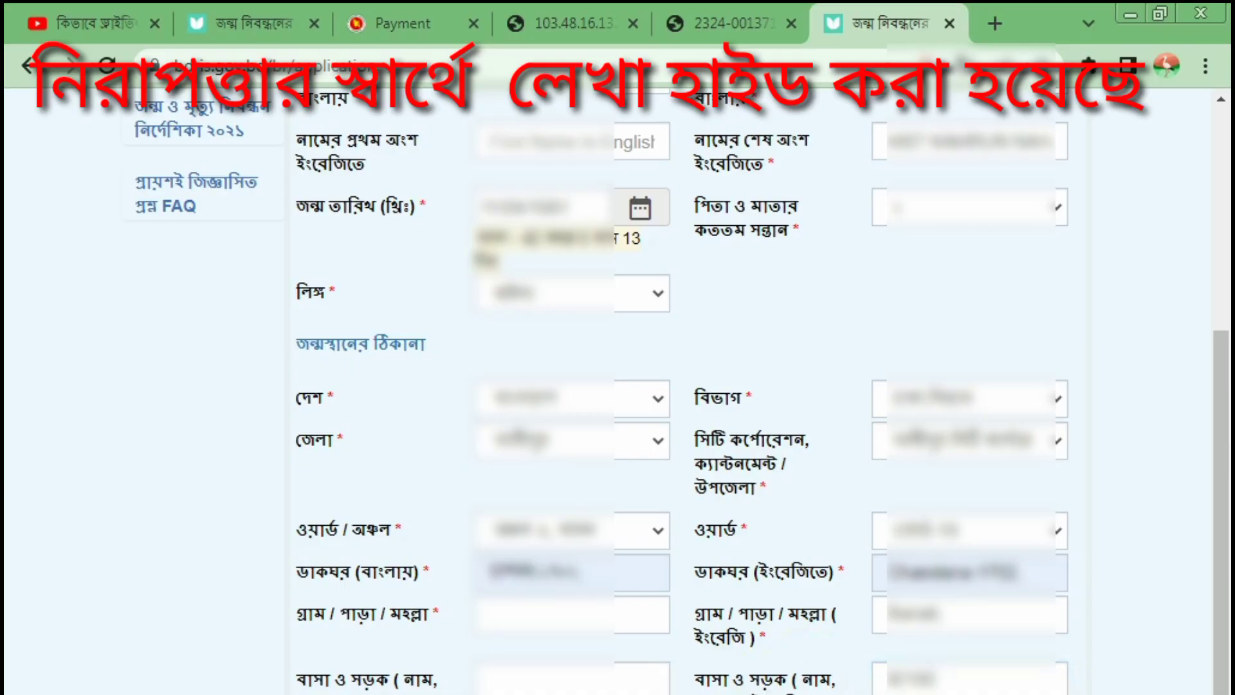
Step: Switch the keyboard to the Bangla layout for the Bangla village field
{"action": "left_click", "coordinate": [1037, 692]}
{"action": "left_click", "coordinate": [962, 606]}
{"action": "left_click", "coordinate": [1037, 692]}
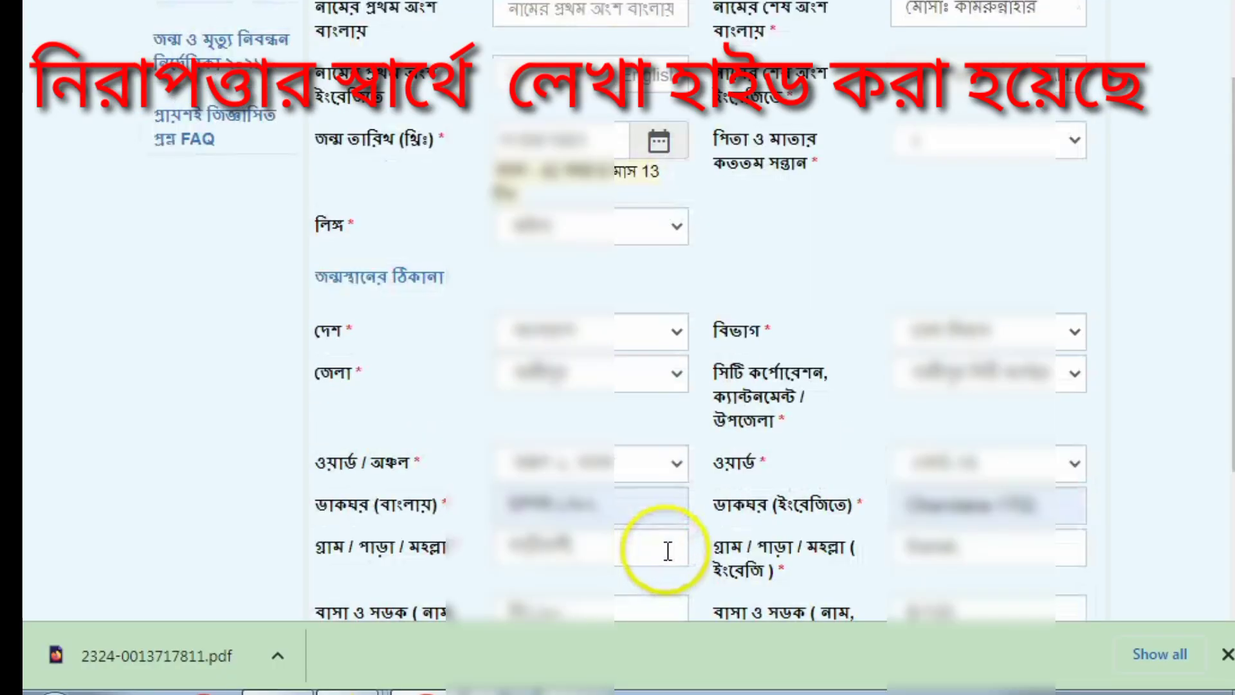
{"action": "scroll", "coordinate": [669, 551], "scroll_direction": "down", "scroll_amount": 2}
{"action": "scroll", "coordinate": [667, 551], "scroll_direction": "up", "scroll_amount": 2}
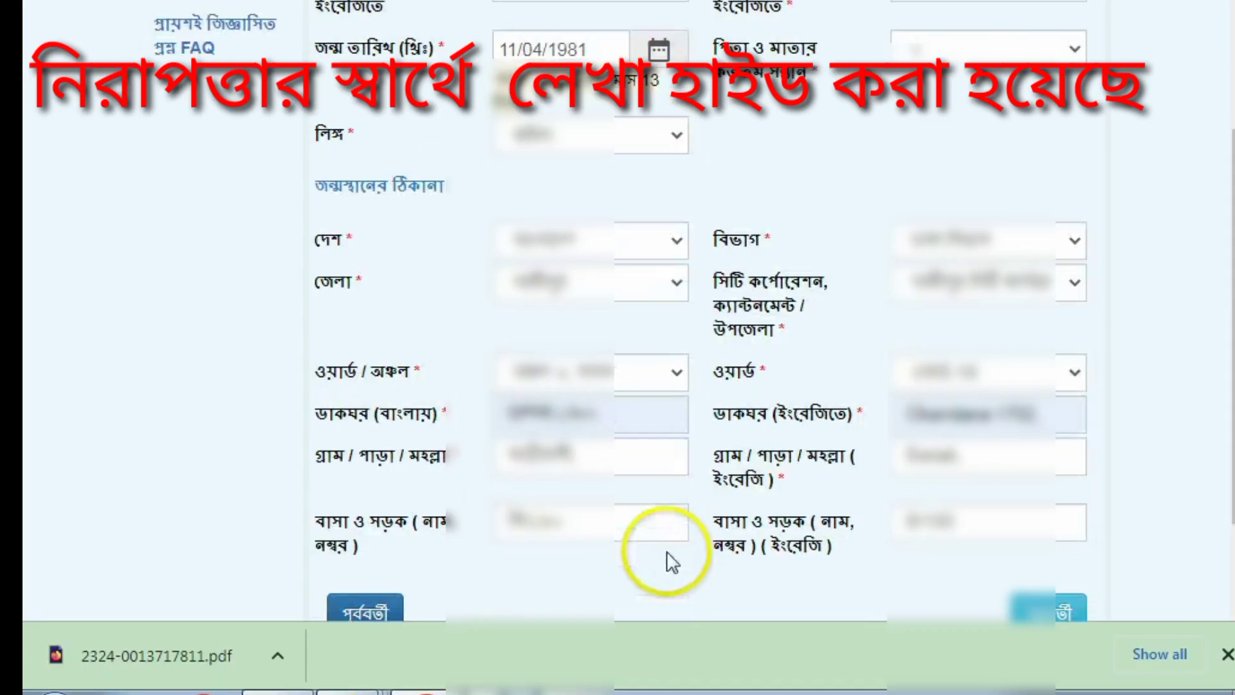
{"action": "scroll", "coordinate": [666, 551], "scroll_direction": "down", "scroll_amount": 2}
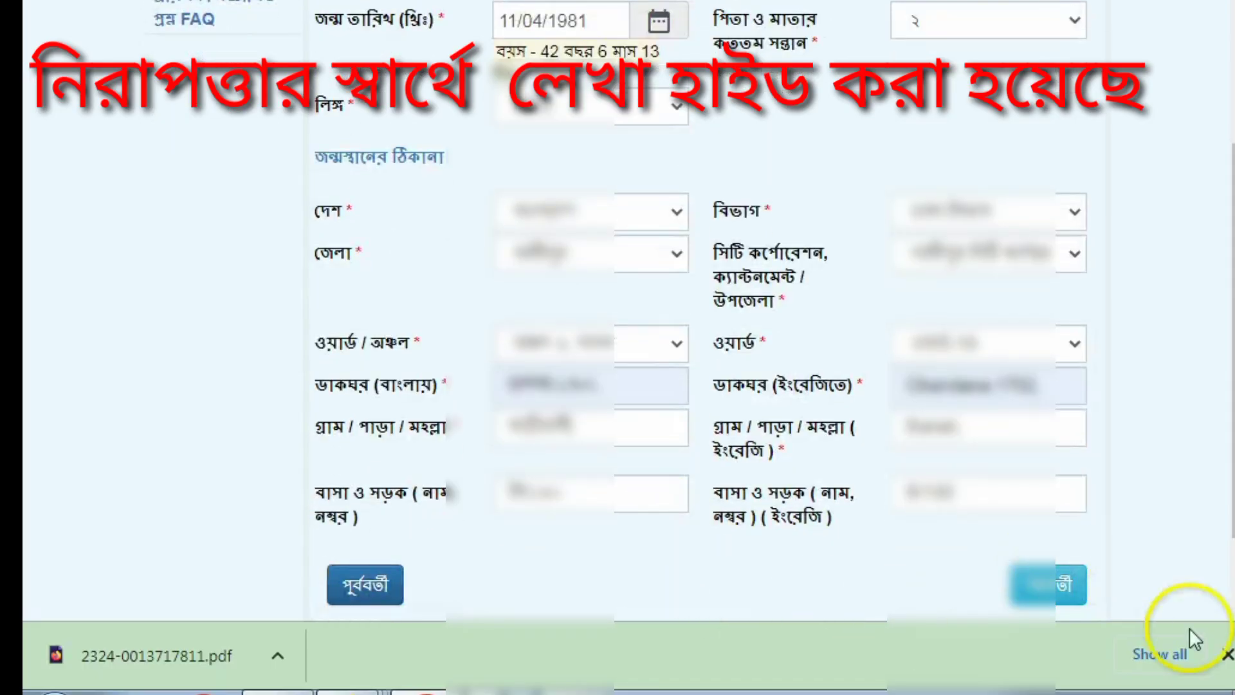
Step: Dismiss the finished-download notification and scroll the form down to reach the parents' step
{"action": "left_click", "coordinate": [1227, 654]}
{"action": "scroll", "coordinate": [1226, 579], "scroll_direction": "down", "scroll_amount": 1}
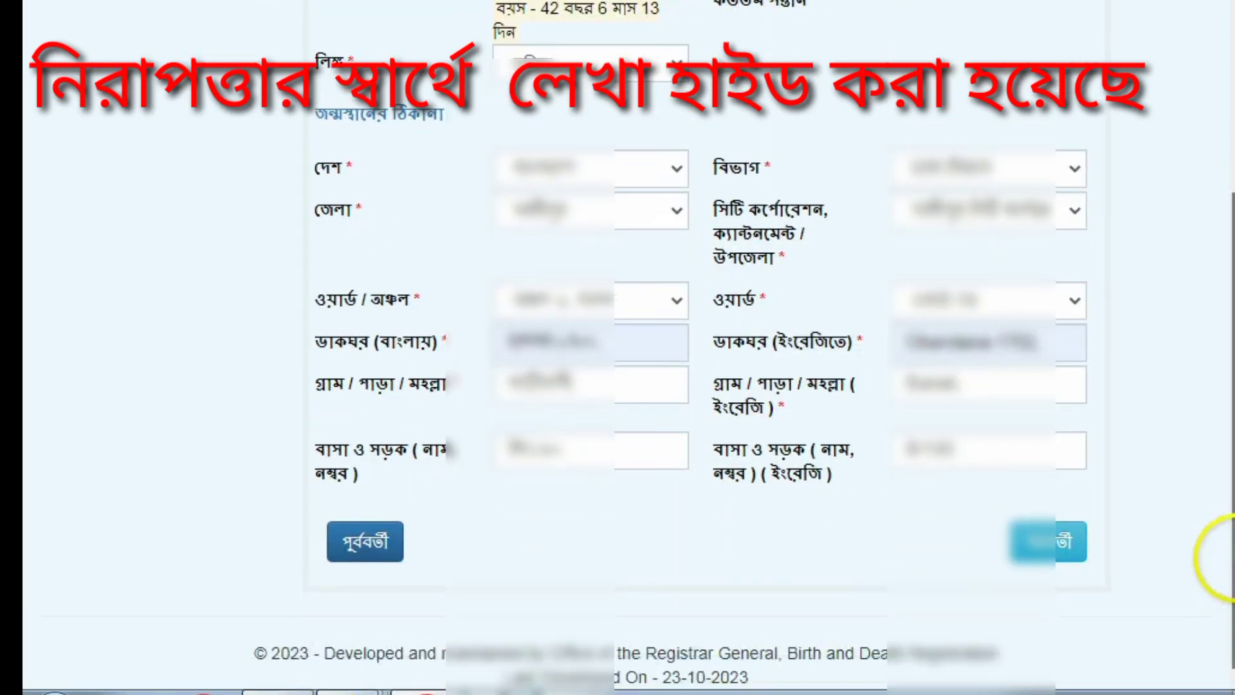
{"action": "scroll", "coordinate": [1216, 482], "scroll_direction": "up", "scroll_amount": 2}
{"action": "scroll", "coordinate": [1225, 466], "scroll_direction": "down", "scroll_amount": 1}
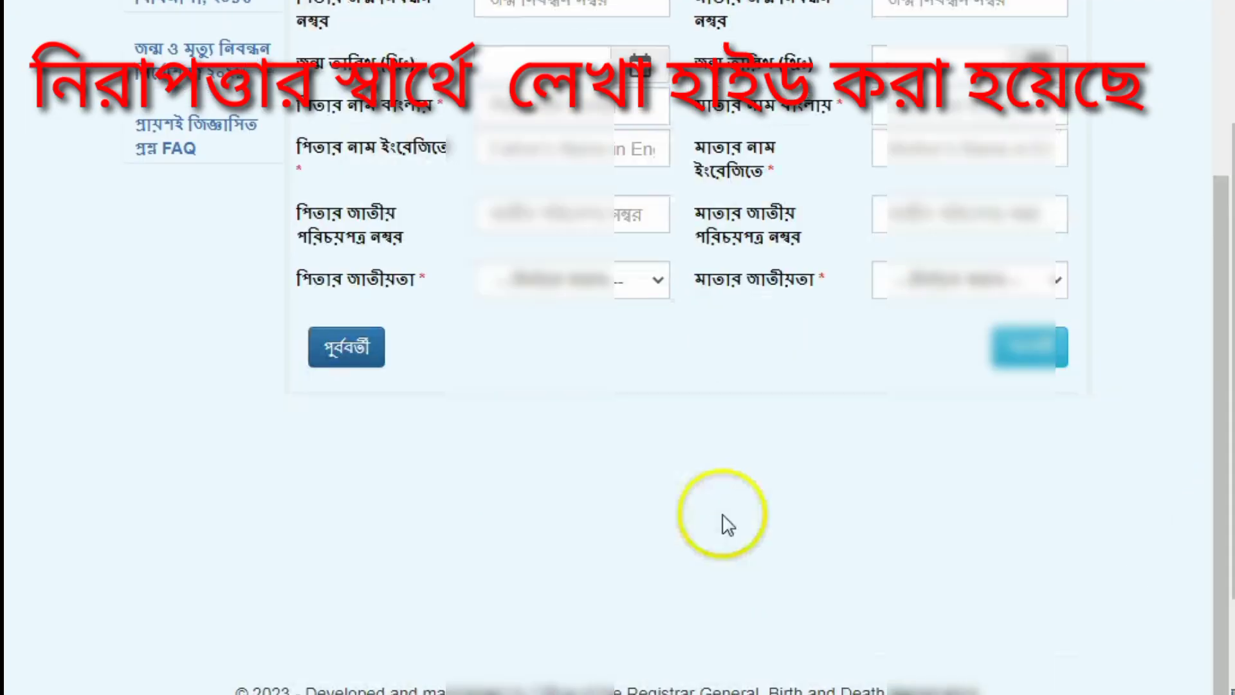
{"action": "scroll", "coordinate": [726, 524], "scroll_direction": "up", "scroll_amount": 4}
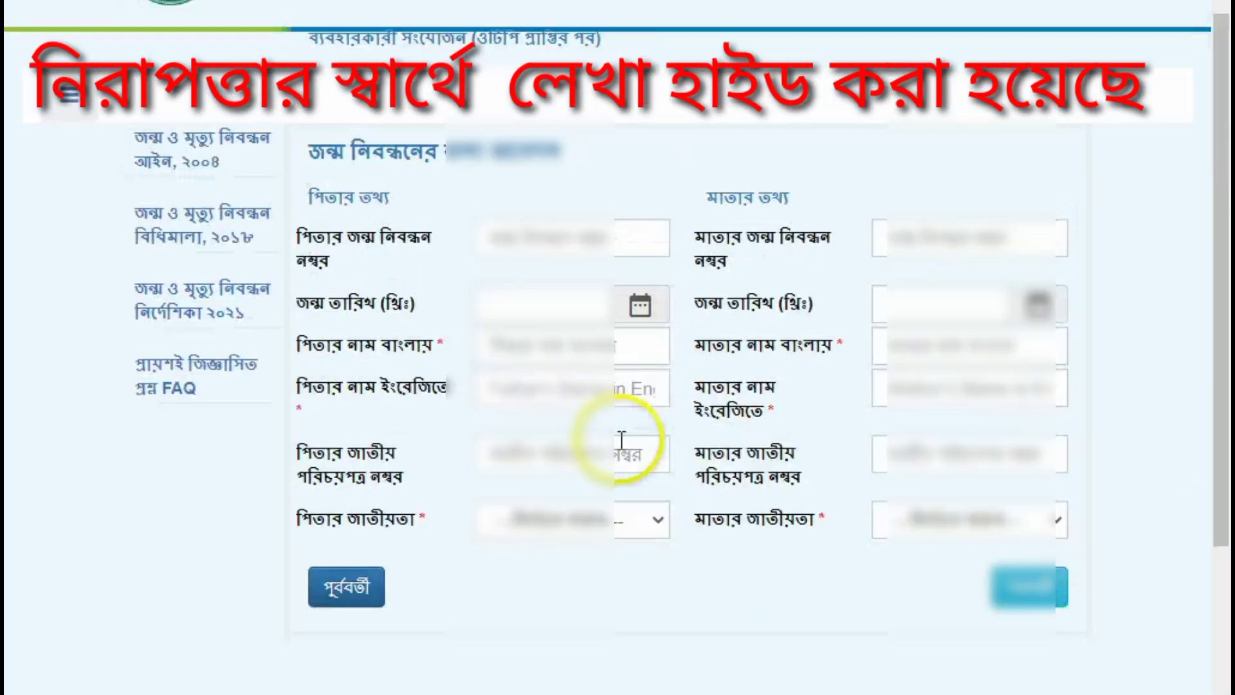
Step: Enter the father's Bangla name and set his nationality to বাংলাদেশী
{"action": "left_click", "coordinate": [530, 348]}
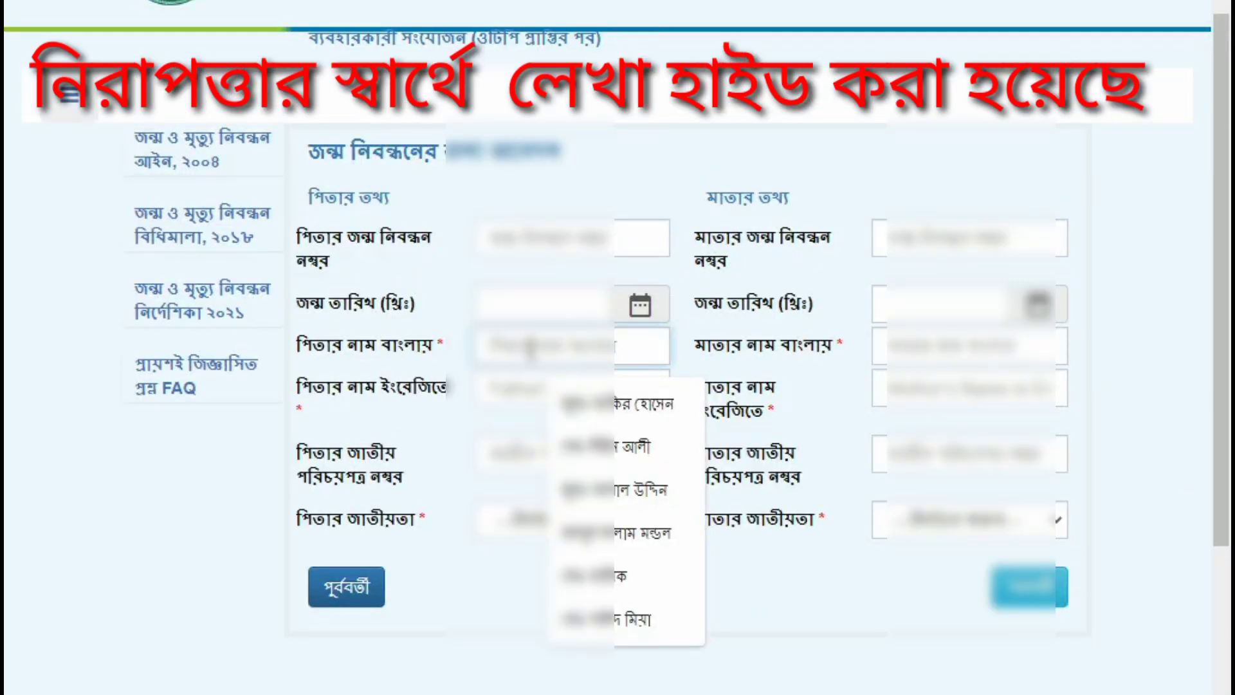
{"action": "type", "text": "মো"}
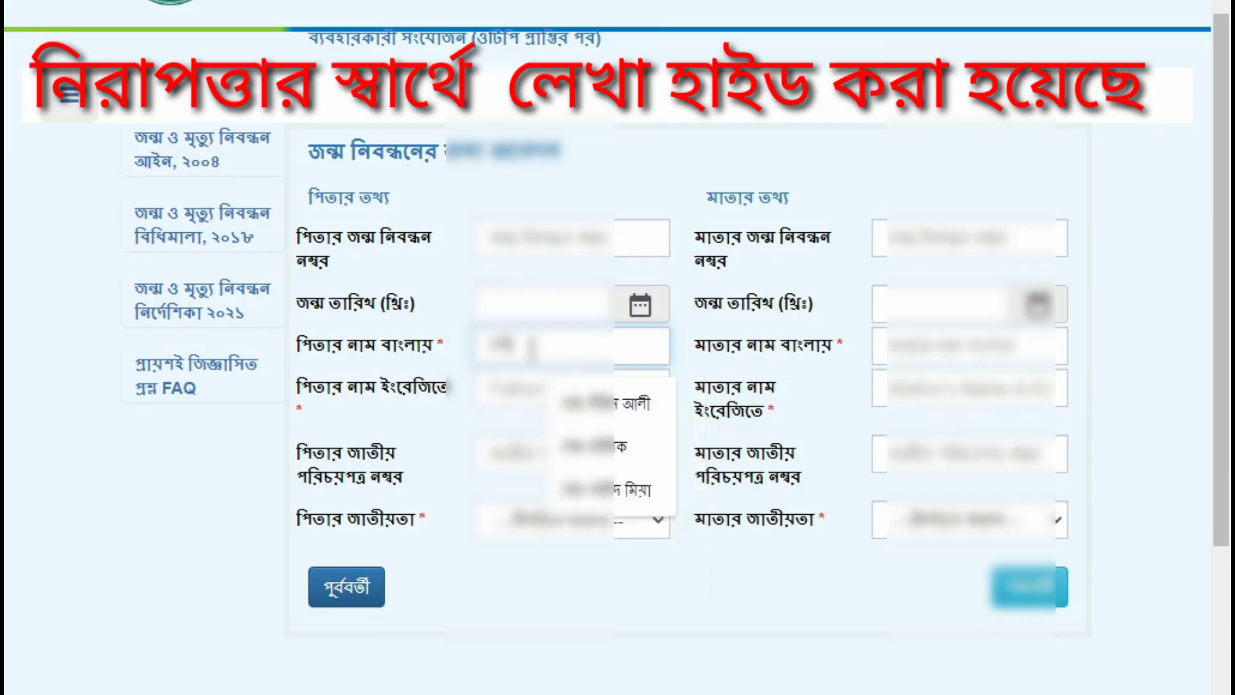
{"action": "type", "text": "মু"}
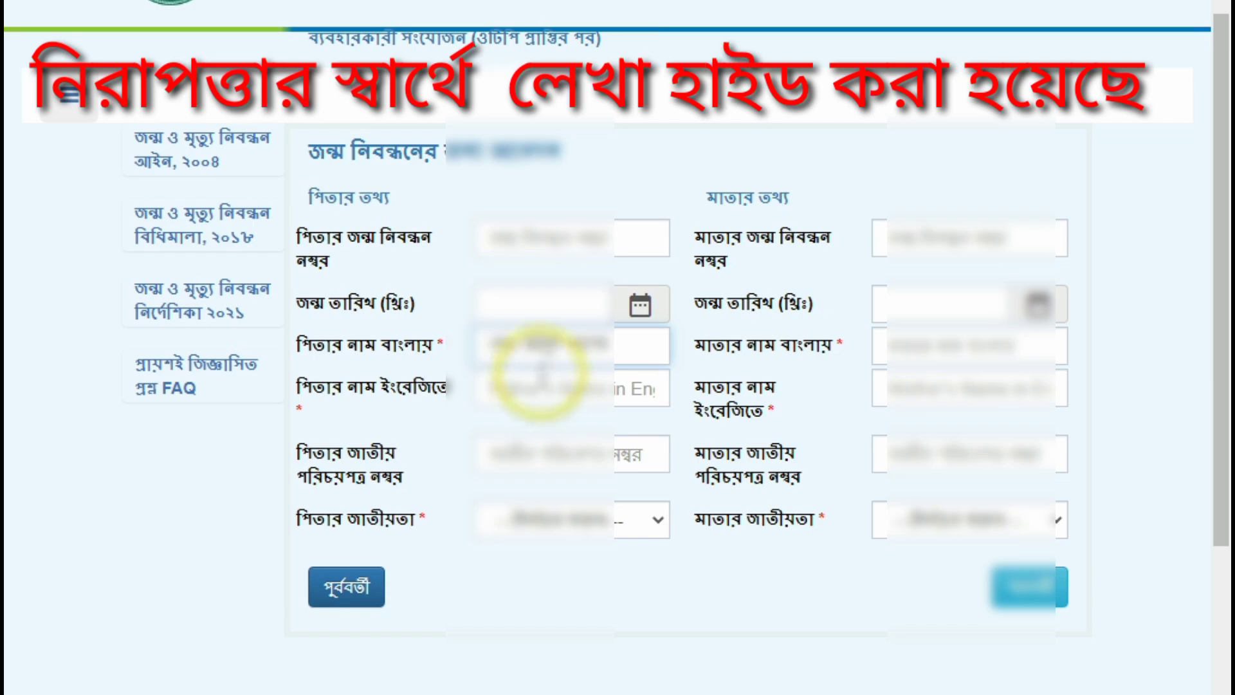
{"action": "left_click", "coordinate": [536, 519]}
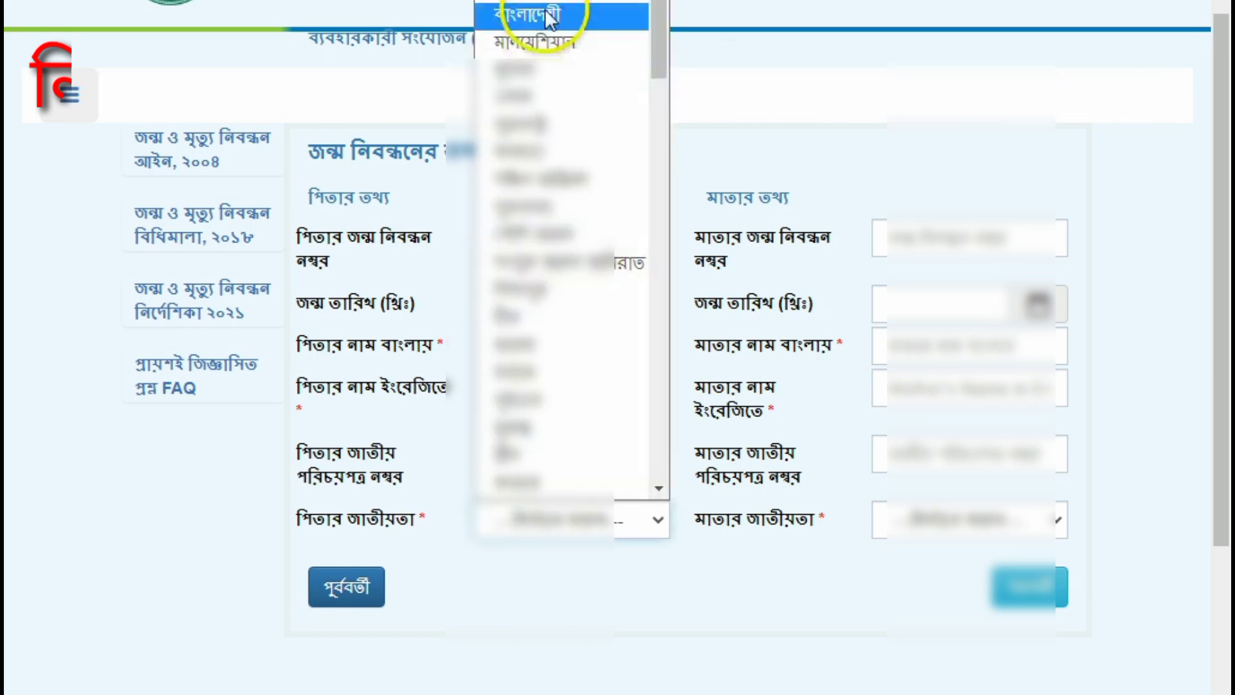
{"action": "left_click", "coordinate": [514, 14]}
Step: Enter the mother's Bangla and English names and set her nationality to বাংলাদেশী
{"action": "left_click", "coordinate": [934, 357]}
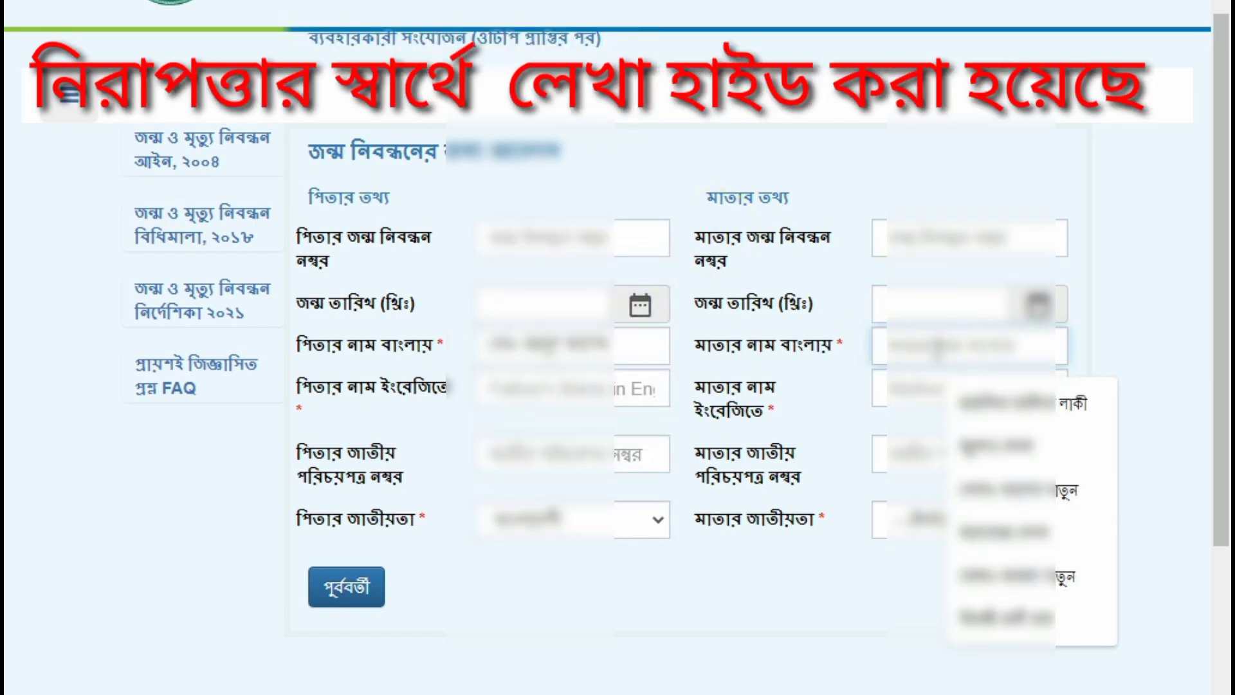
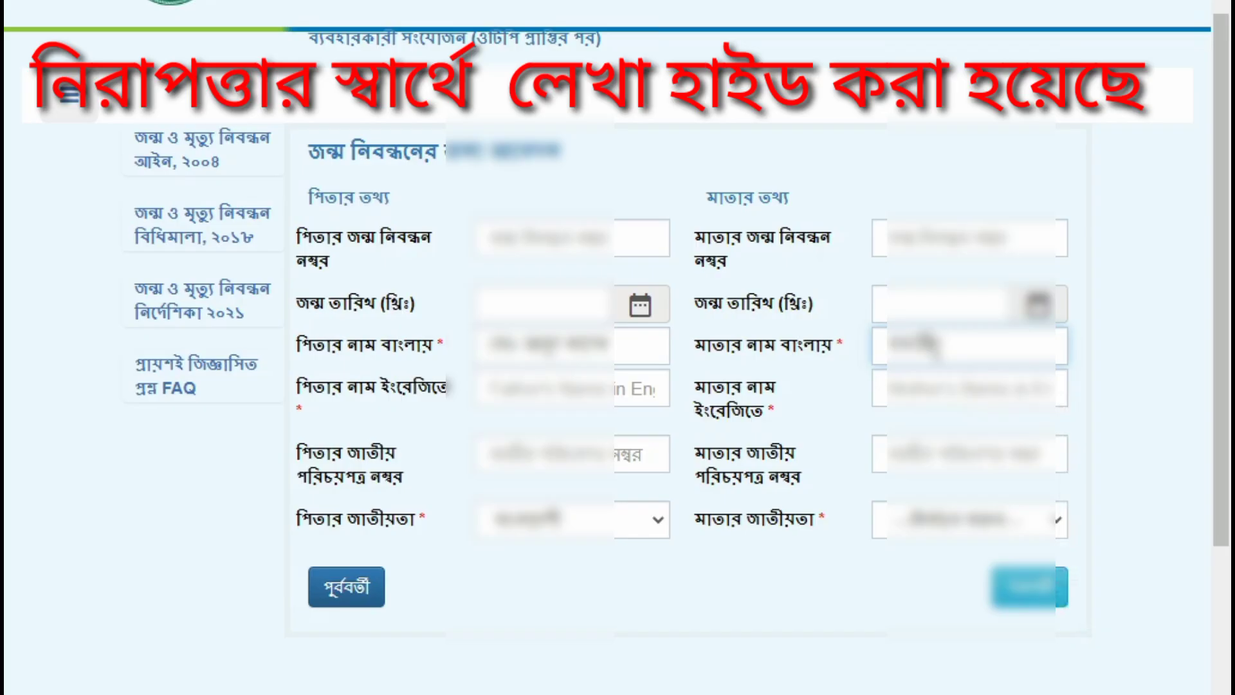
{"action": "left_click", "coordinate": [924, 389]}
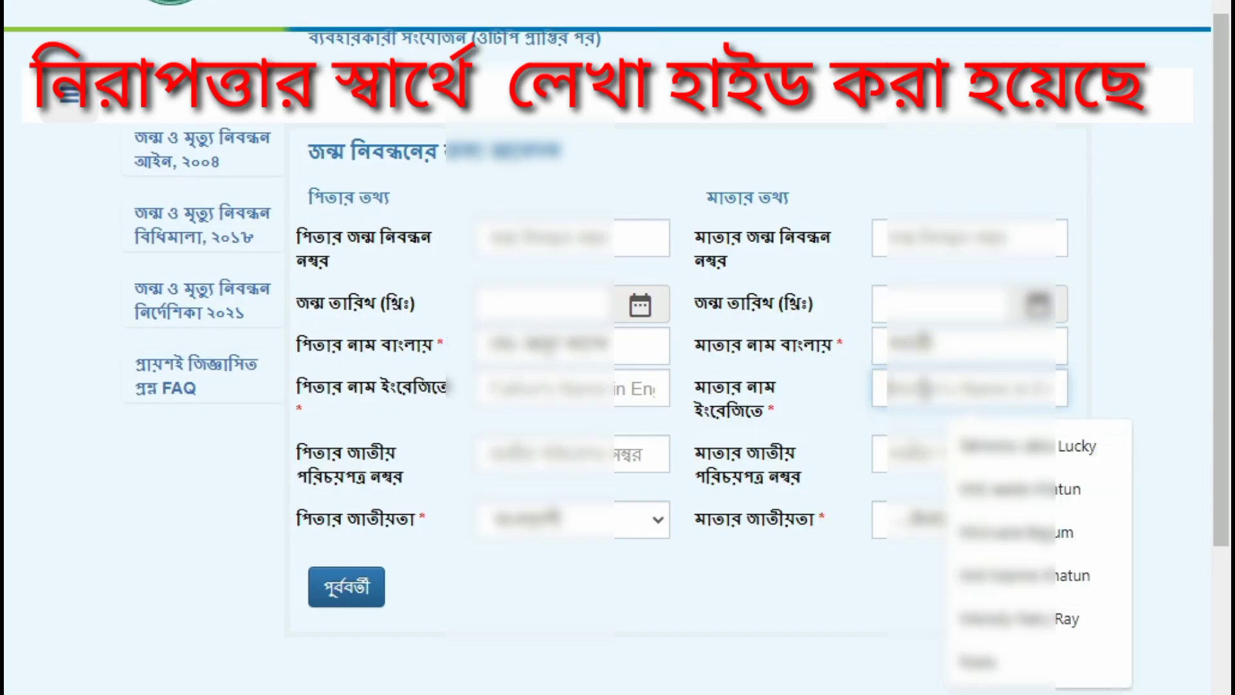
{"action": "type", "text": "লা"}
{"action": "key", "text": "BackSpace"}
{"action": "key", "text": "BackSpace"}
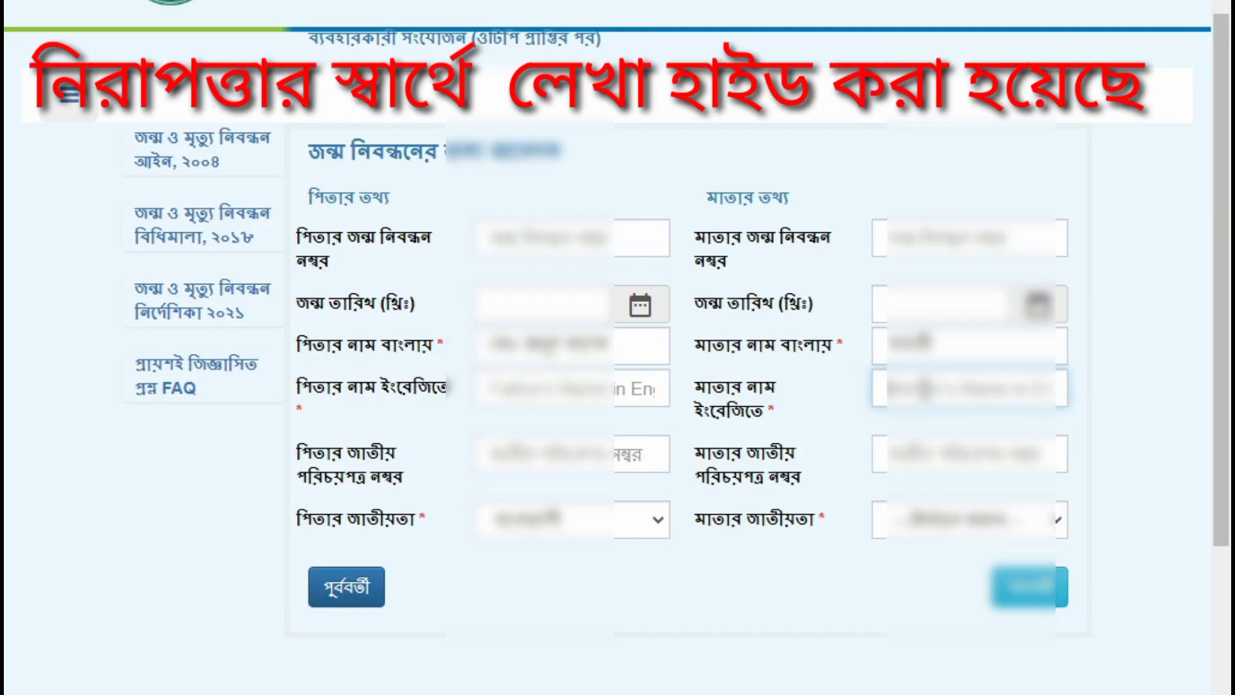
{"action": "type", "text": "Lav"}
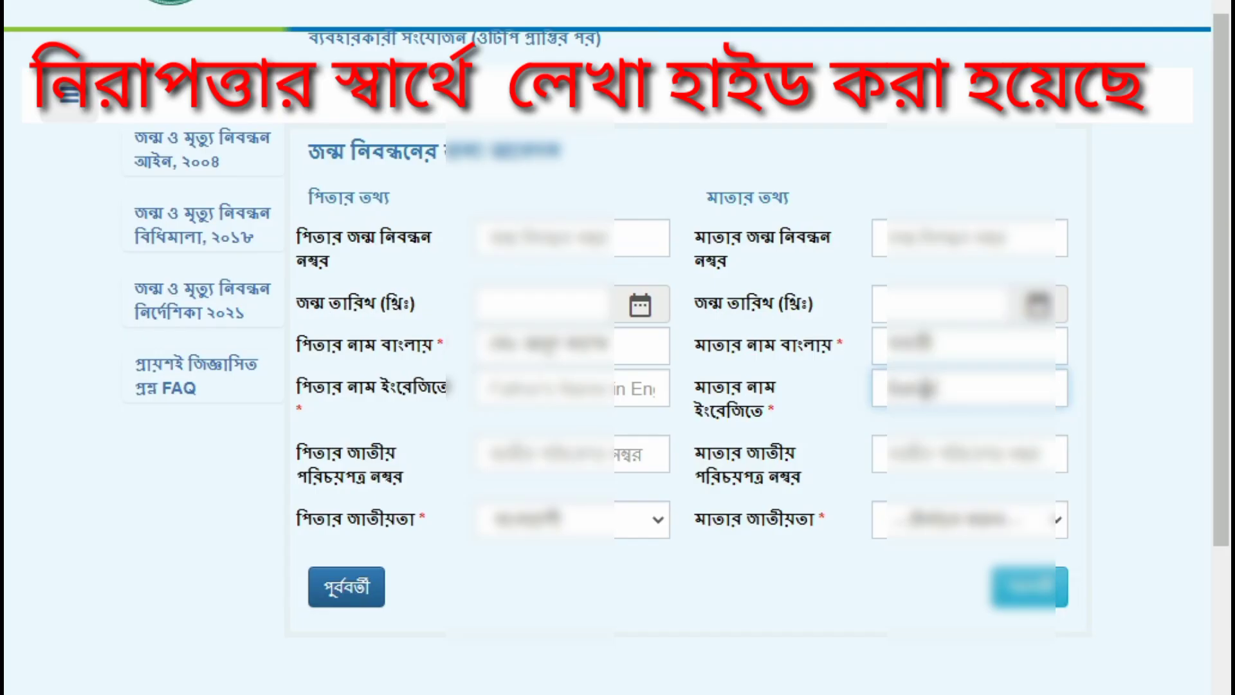
{"action": "left_click", "coordinate": [920, 407]}
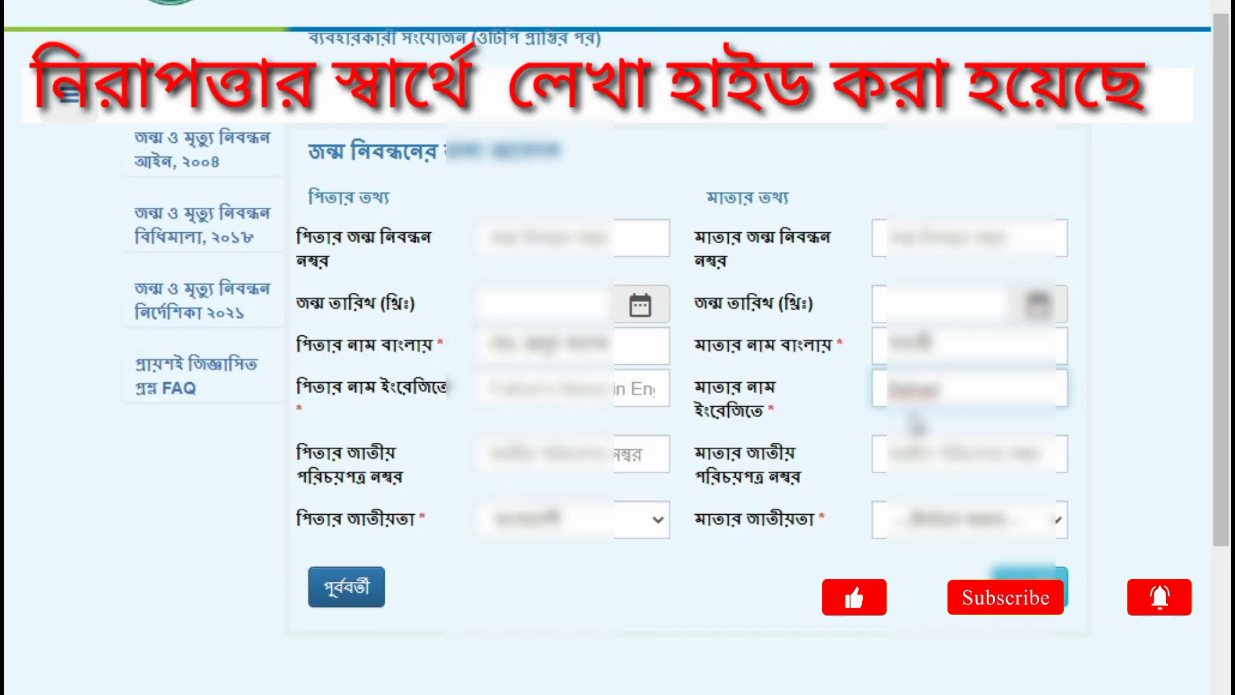
{"action": "left_click", "coordinate": [910, 518]}
{"action": "left_click", "coordinate": [940, 25]}
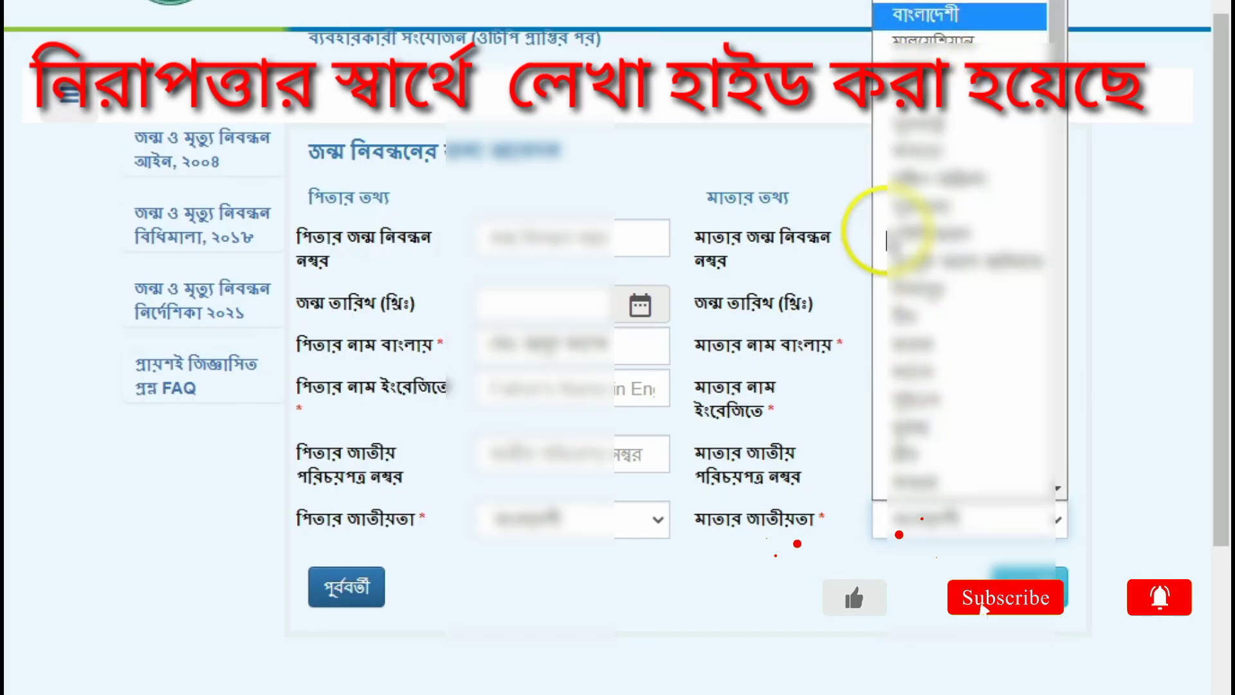
Step: Switch typing to English, enter the father's English name, and continue to the address section
{"action": "left_click", "coordinate": [1021, 694]}
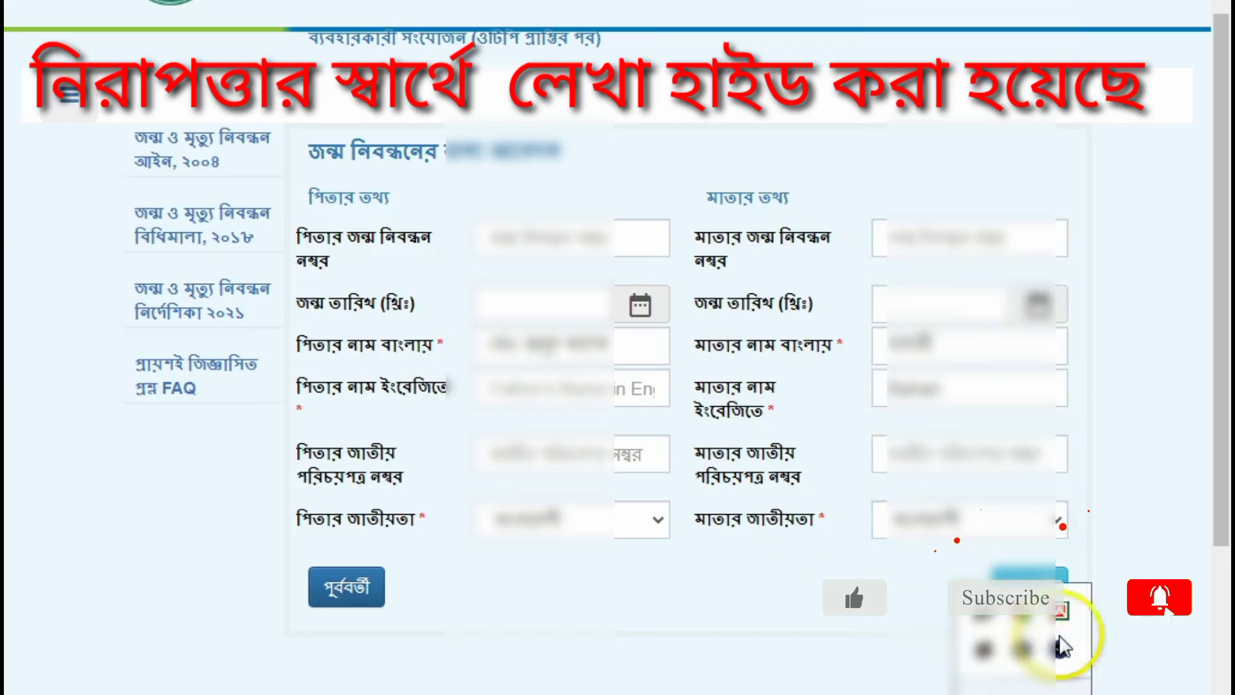
{"action": "right_click", "coordinate": [1058, 606]}
{"action": "left_click", "coordinate": [949, 442]}
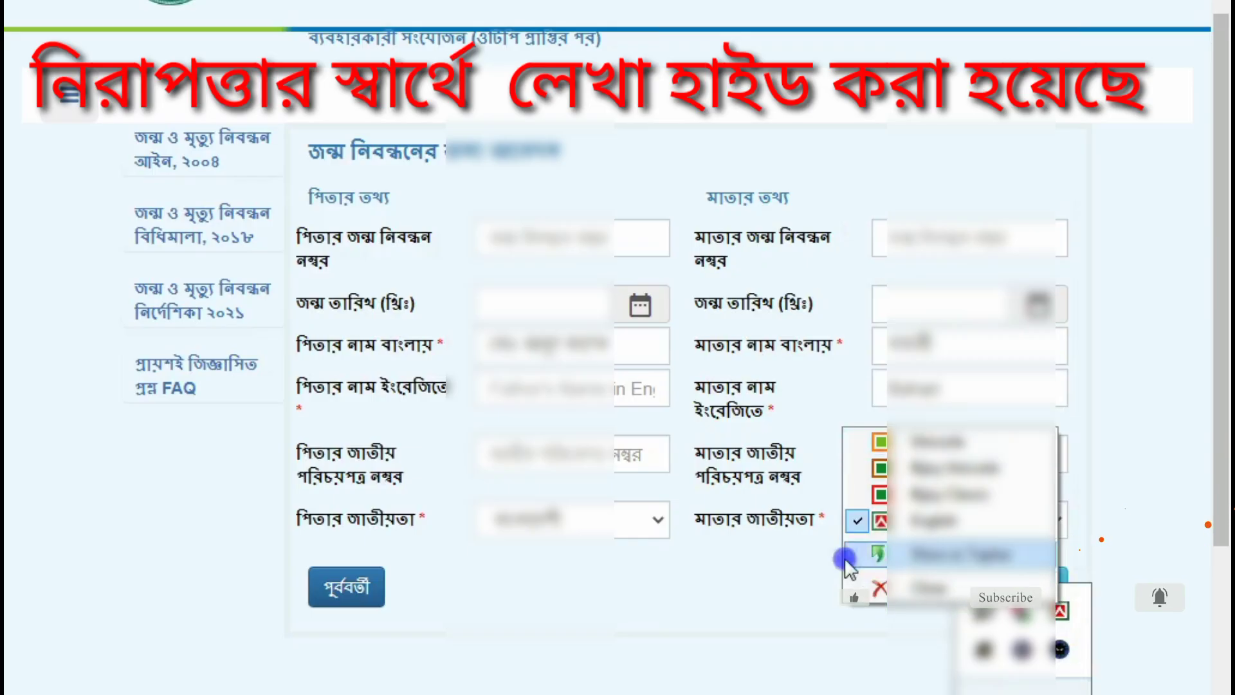
{"action": "left_click", "coordinate": [541, 385]}
{"action": "type", "text": "M"}
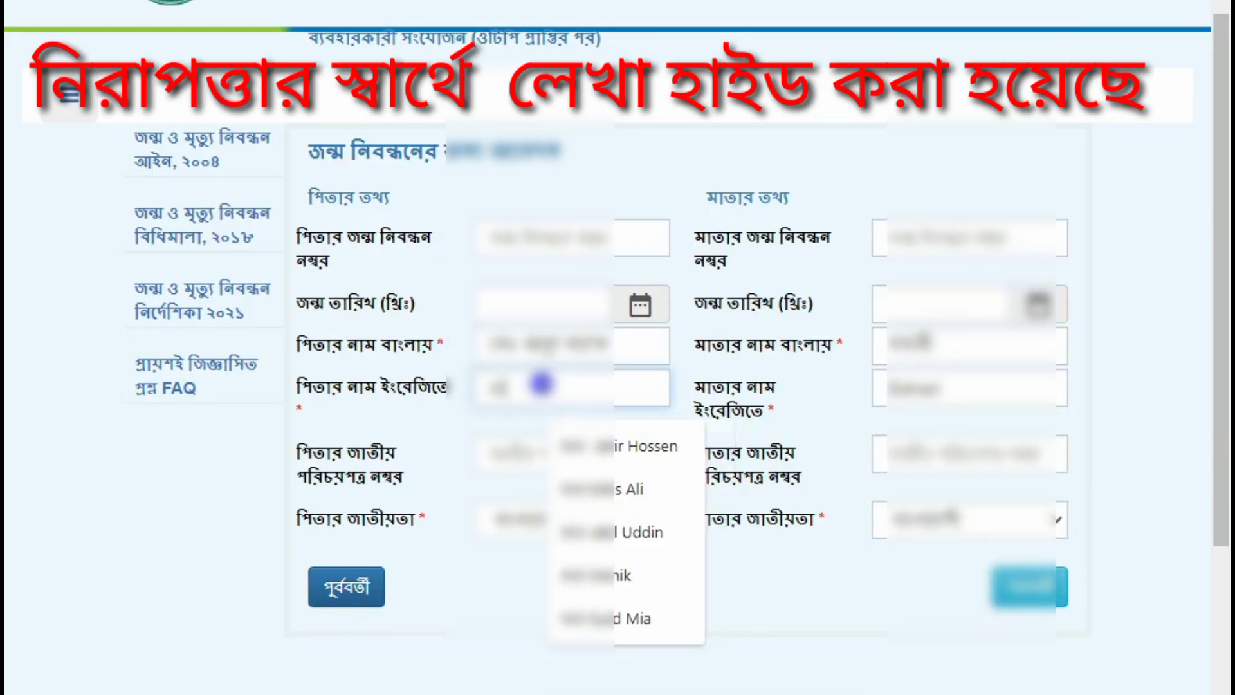
{"action": "type", "text": "Ab"}
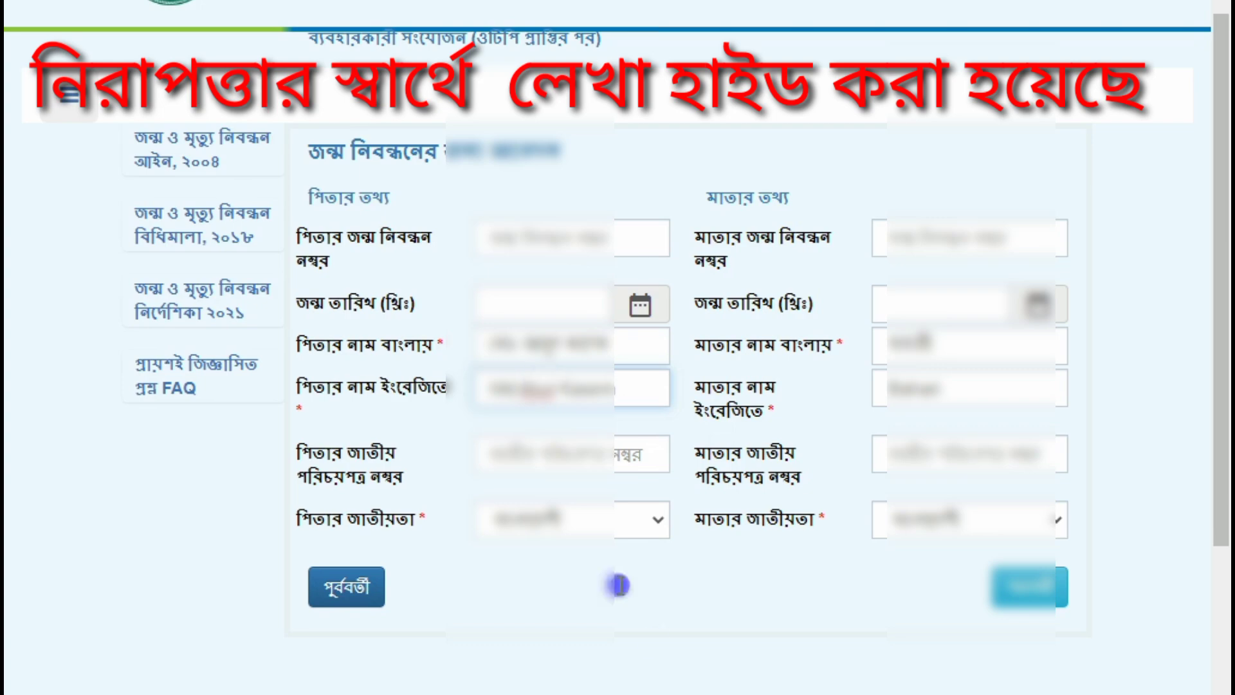
{"action": "left_click", "coordinate": [691, 575]}
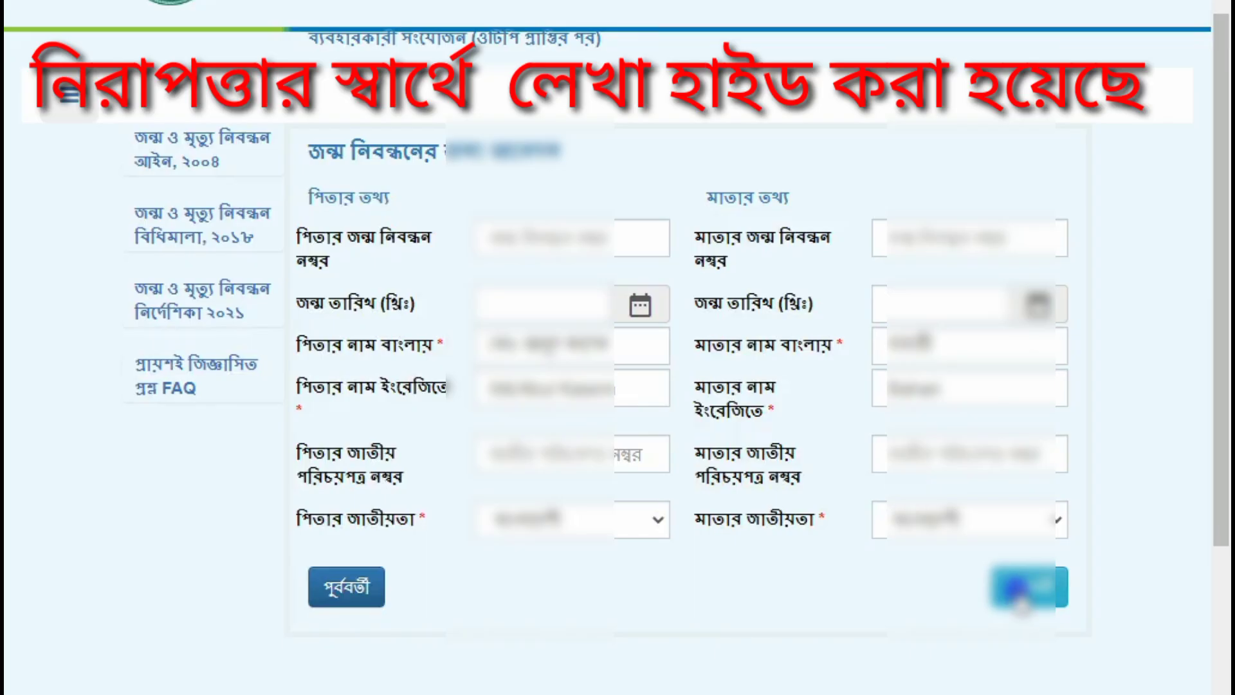
{"action": "left_click", "coordinate": [1010, 587]}
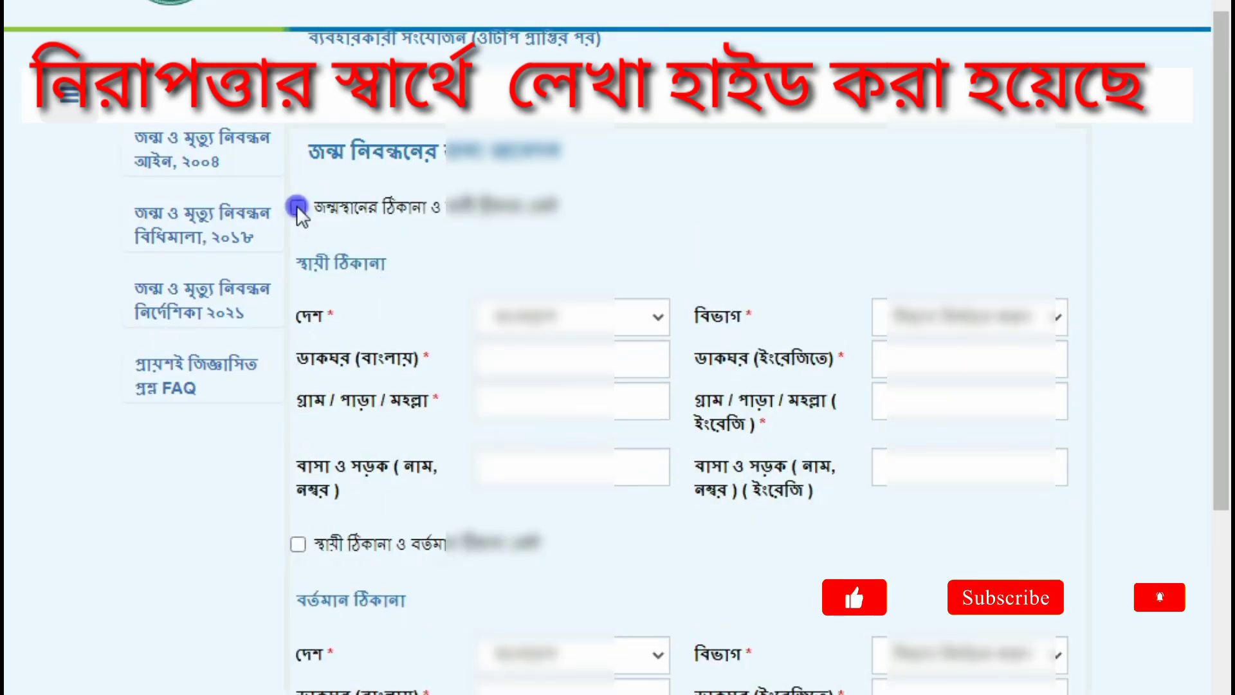
Step: Tick both same-address checkboxes so birthplace, permanent and present addresses match, then continue
{"action": "left_click", "coordinate": [297, 206]}
{"action": "scroll", "coordinate": [560, 242], "scroll_direction": "down", "scroll_amount": 2}
{"action": "left_click", "coordinate": [298, 555]}
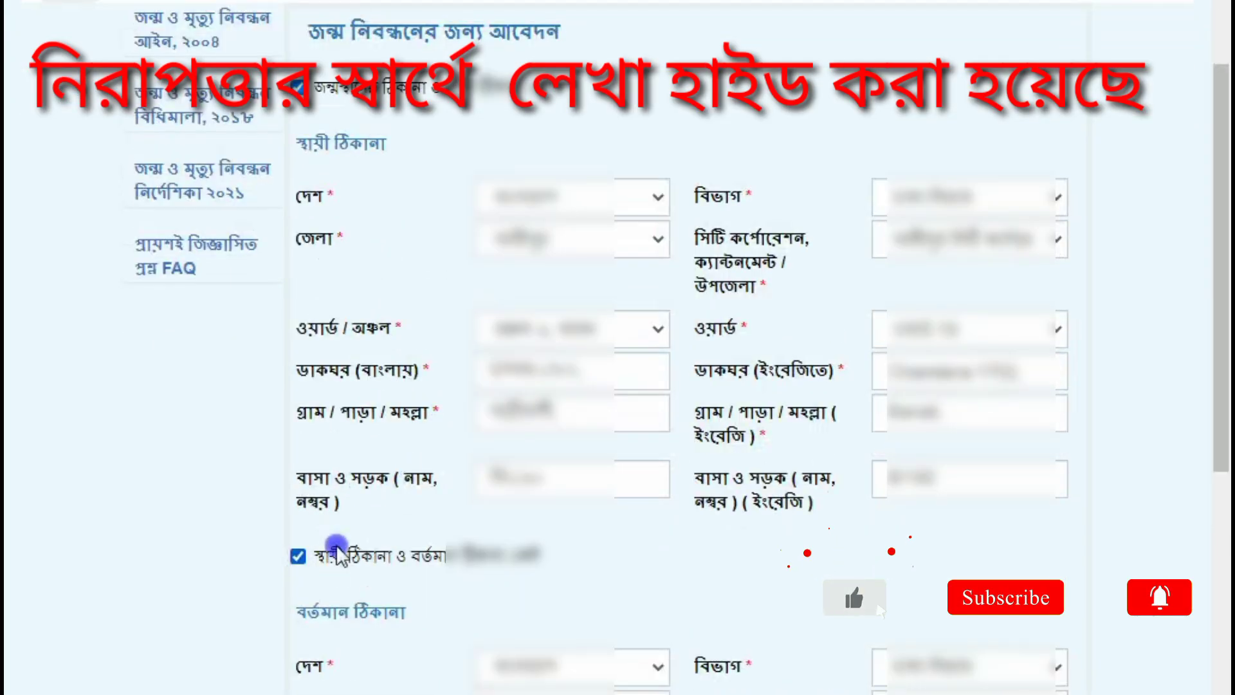
{"action": "scroll", "coordinate": [484, 479], "scroll_direction": "down", "scroll_amount": 5}
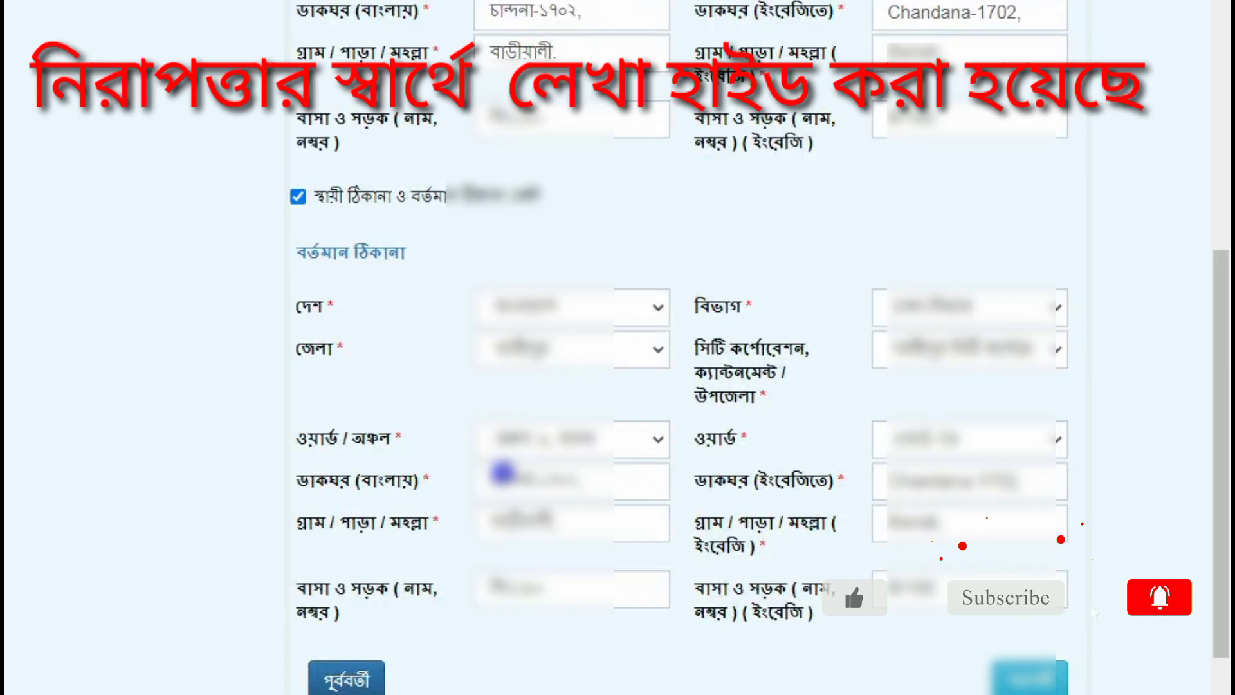
{"action": "scroll", "coordinate": [503, 473], "scroll_direction": "down", "scroll_amount": 1}
{"action": "scroll", "coordinate": [505, 479], "scroll_direction": "up", "scroll_amount": 6}
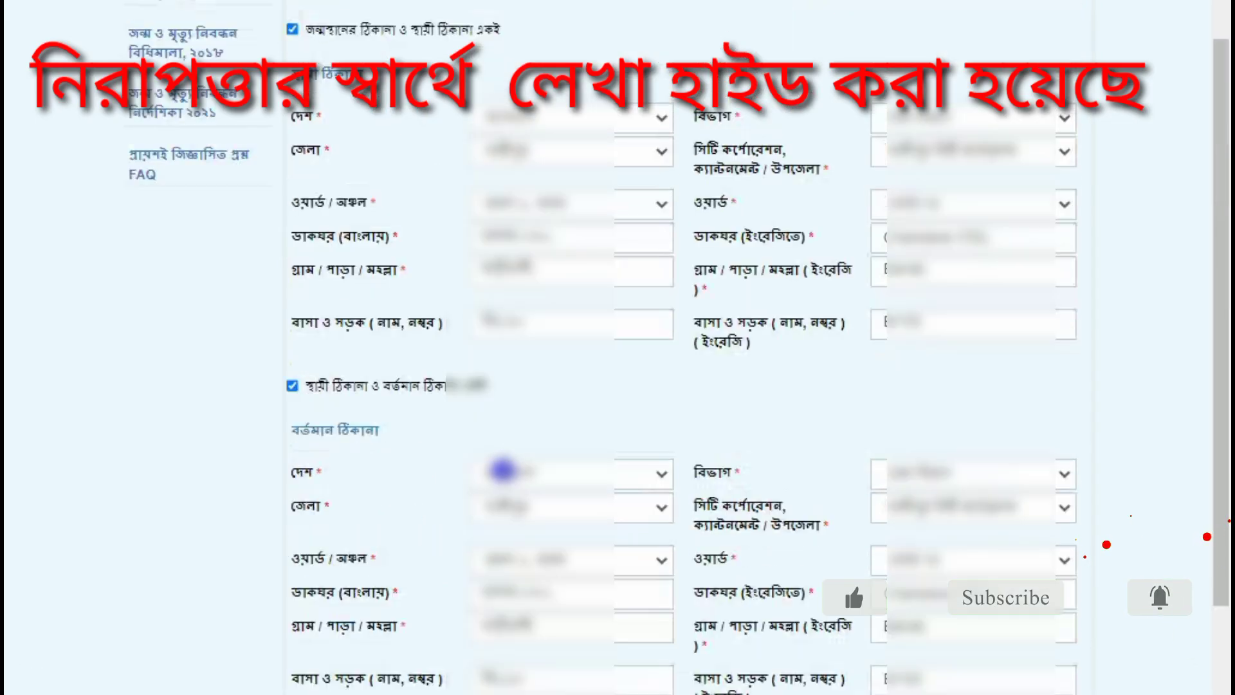
{"action": "scroll", "coordinate": [1225, 463], "scroll_direction": "down", "scroll_amount": 3}
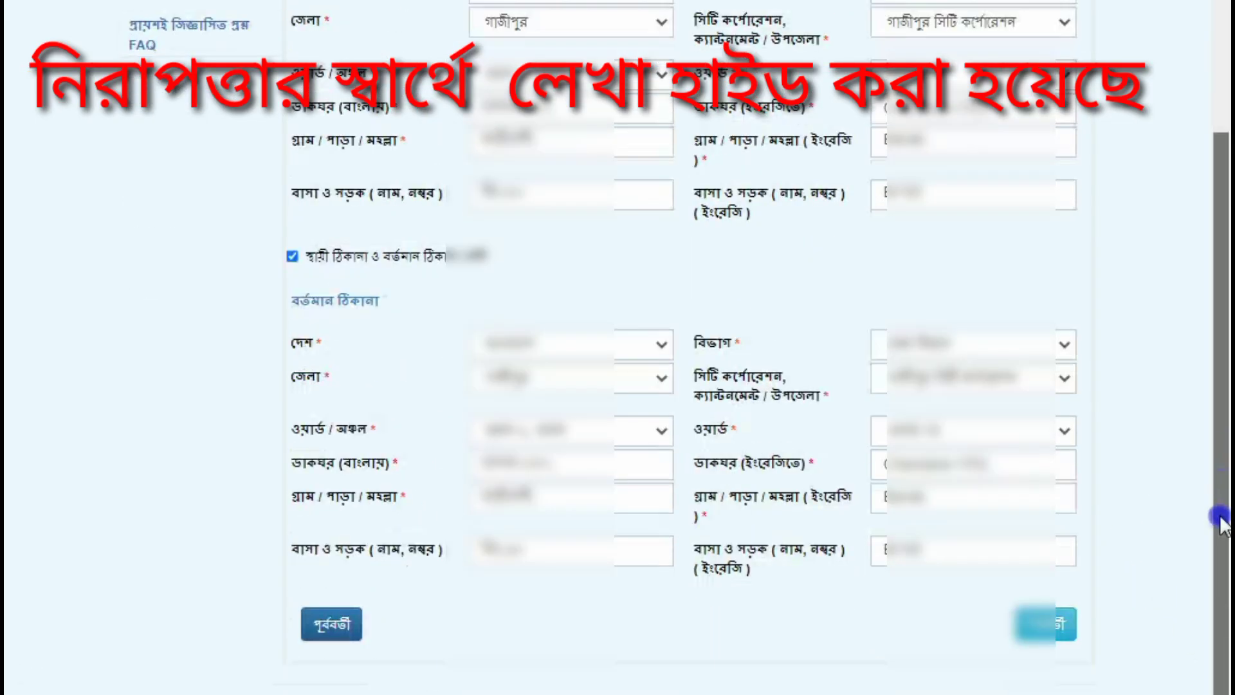
{"action": "left_click_drag", "start_coordinate": [1223, 508], "coordinate": [1226, 468]}
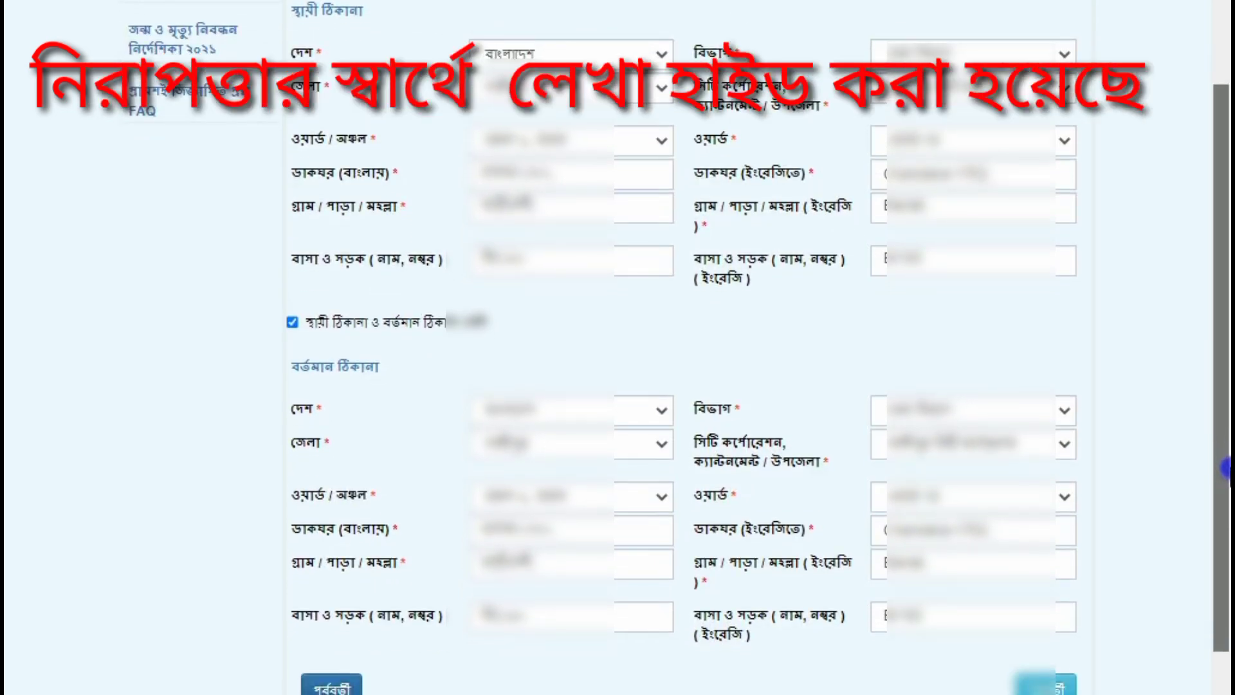
{"action": "left_click_drag", "start_coordinate": [1218, 496], "coordinate": [1218, 505]}
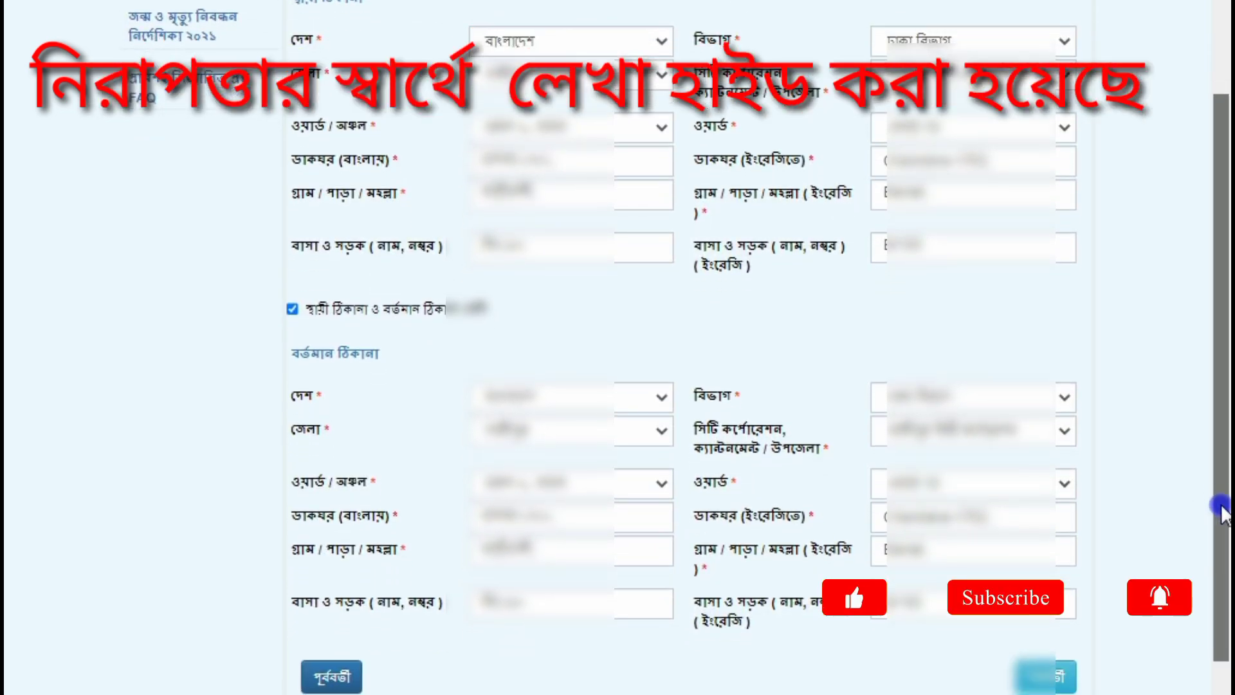
{"action": "left_click", "coordinate": [1058, 675]}
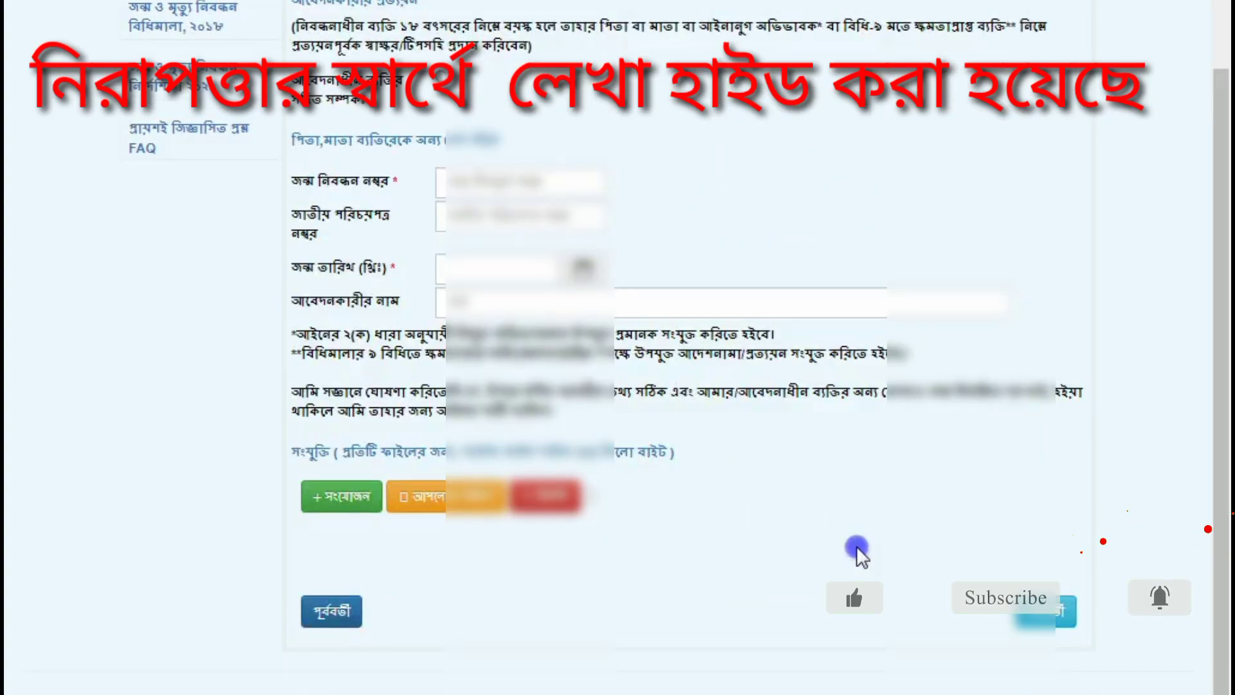
Step: Choose the applicant's relationship to the child and select Capure.JPG as the first attachment
{"action": "scroll", "coordinate": [862, 546], "scroll_direction": "up", "scroll_amount": 3}
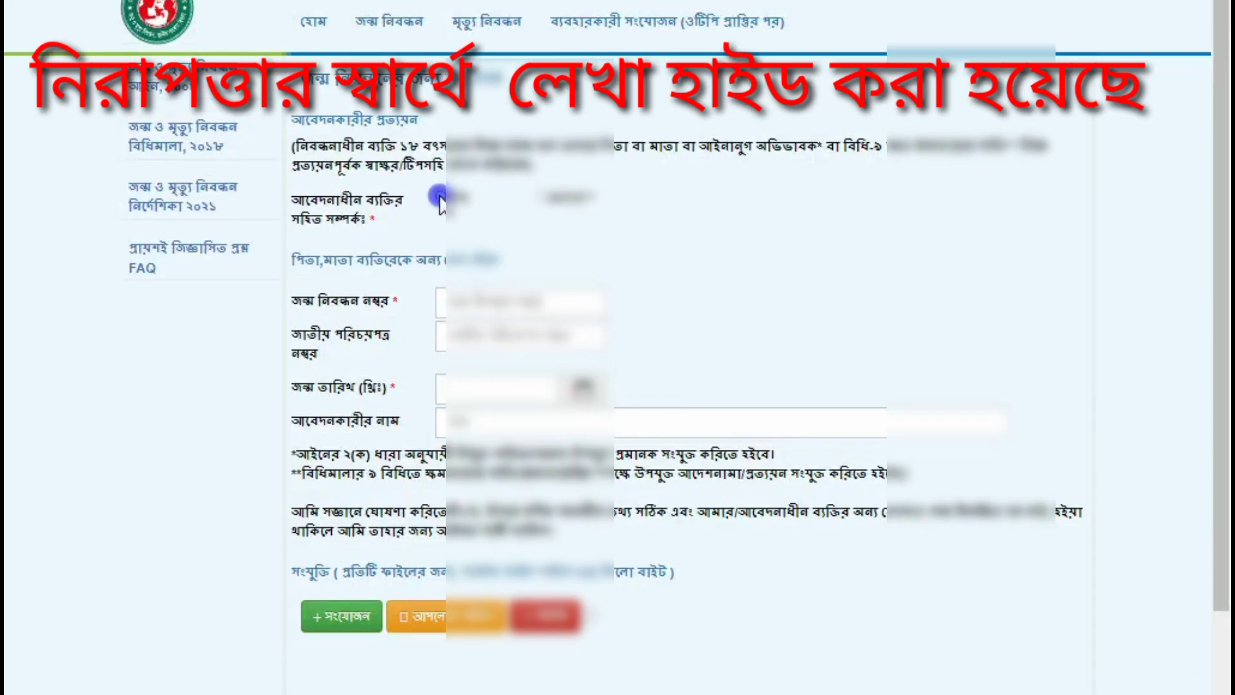
{"action": "left_click", "coordinate": [440, 196]}
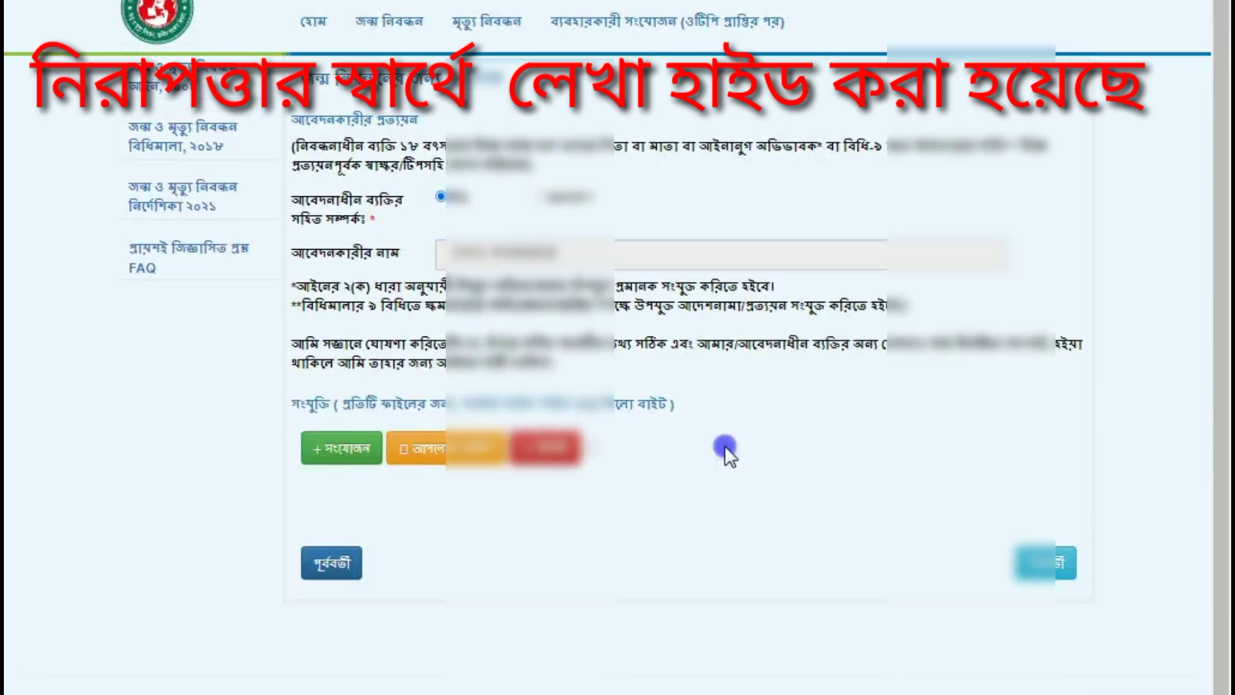
{"action": "left_click", "coordinate": [459, 439]}
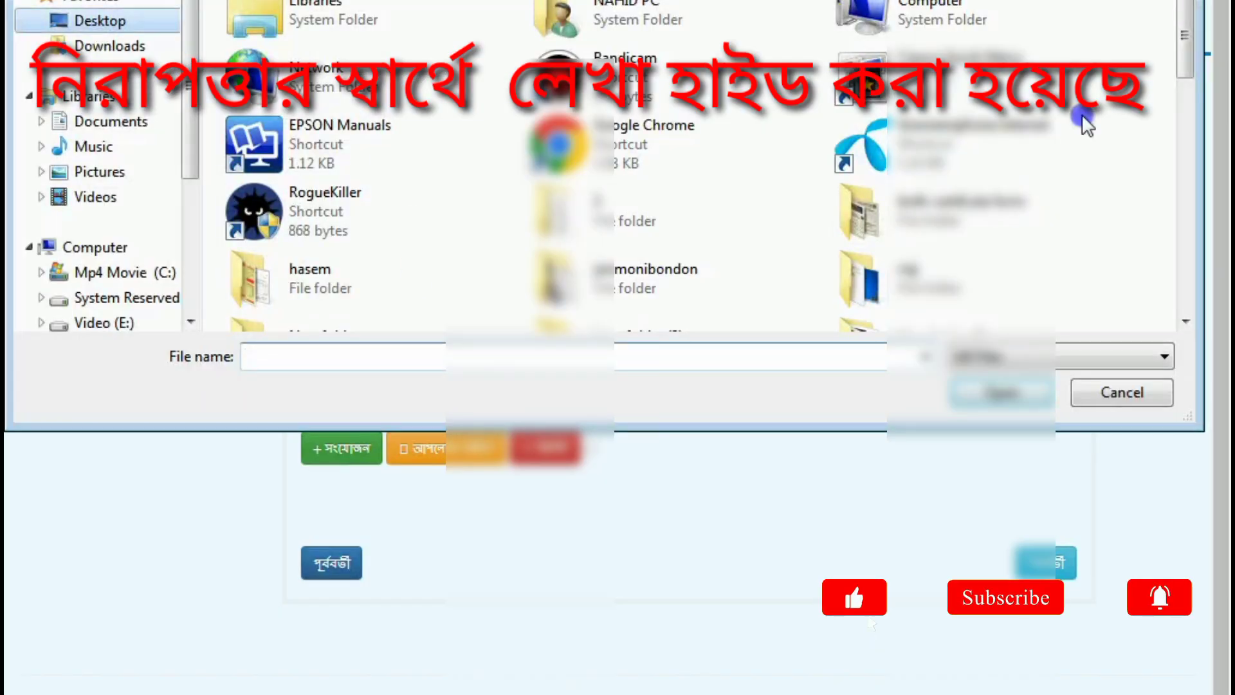
{"action": "left_click_drag", "start_coordinate": [1184, 45], "coordinate": [1161, 141]}
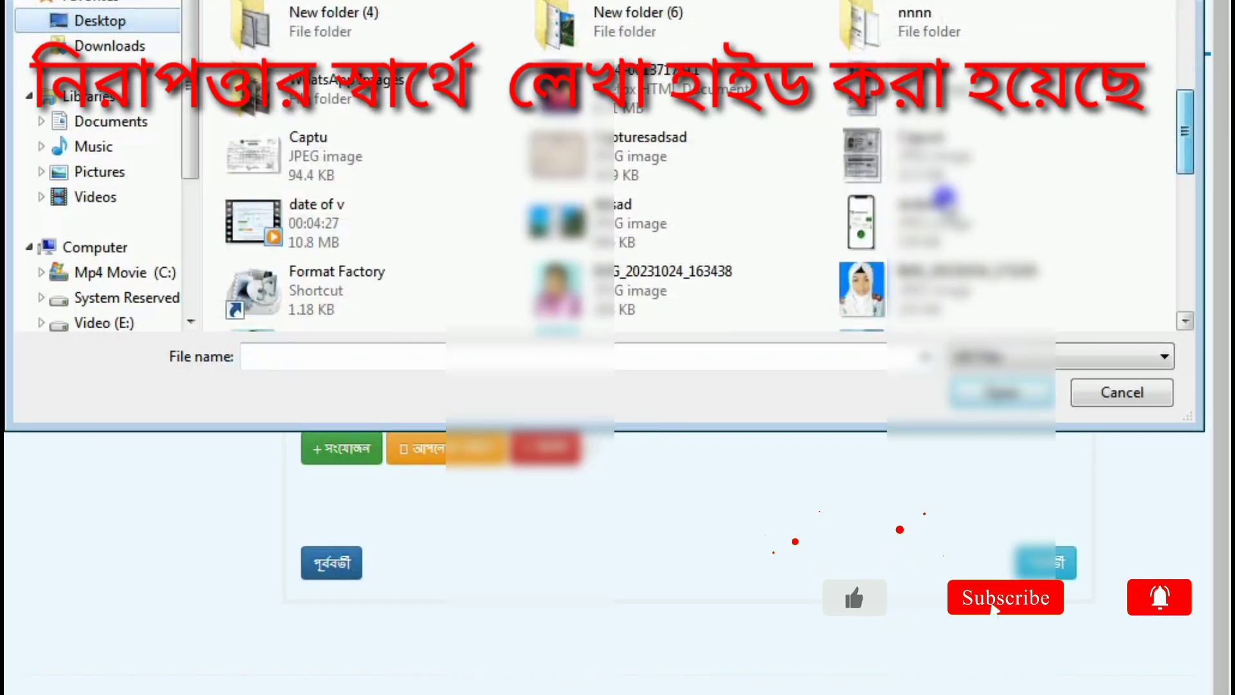
{"action": "right_click", "coordinate": [866, 92]}
{"action": "left_click", "coordinate": [882, 108]}
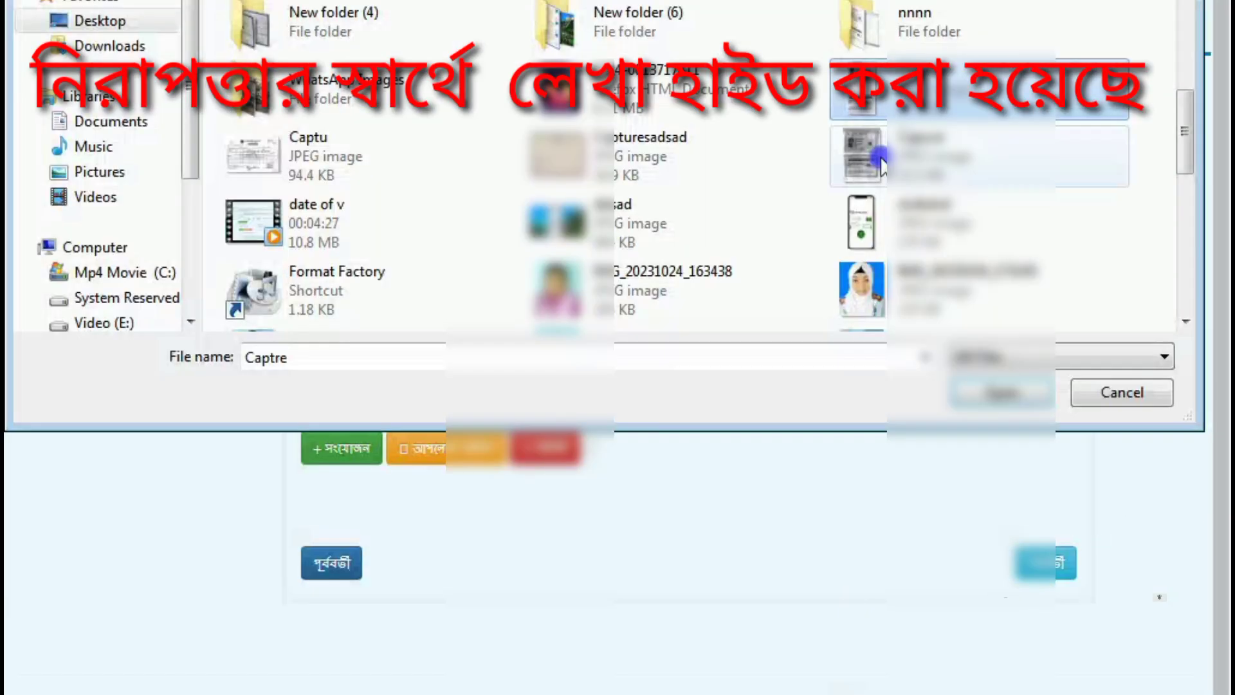
{"action": "right_click", "coordinate": [882, 157]}
{"action": "left_click", "coordinate": [936, 209]}
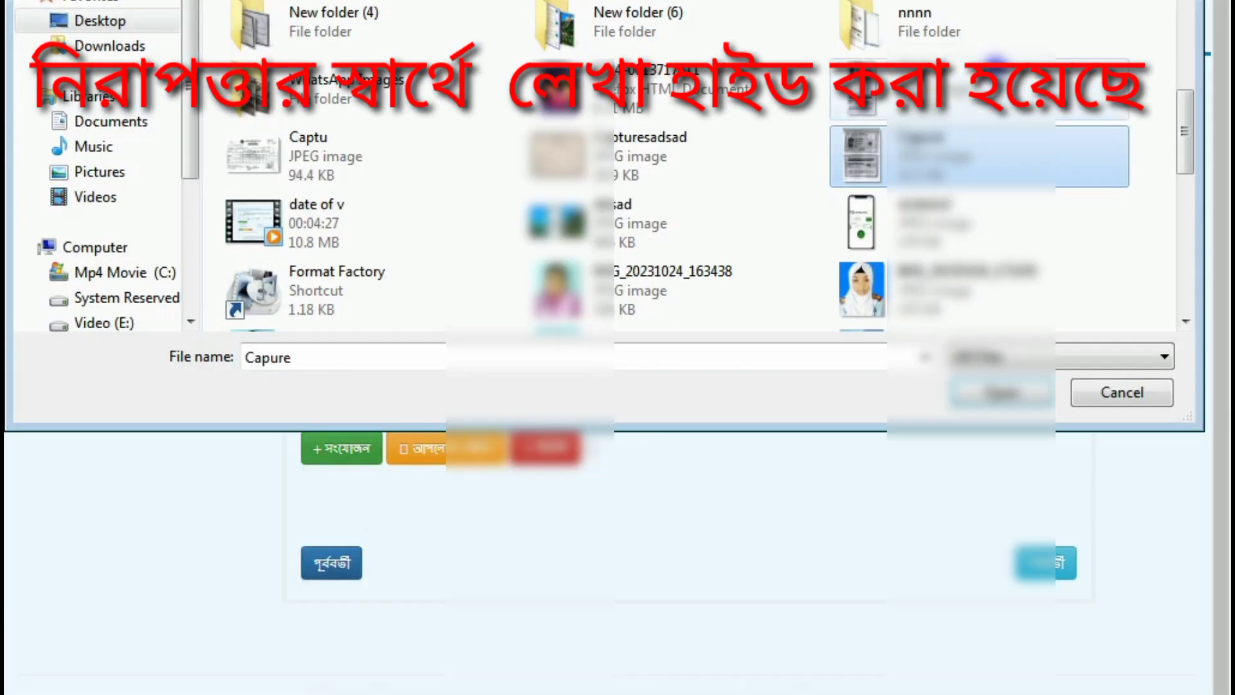
{"action": "right_click", "coordinate": [877, 146]}
{"action": "left_click", "coordinate": [921, 165]}
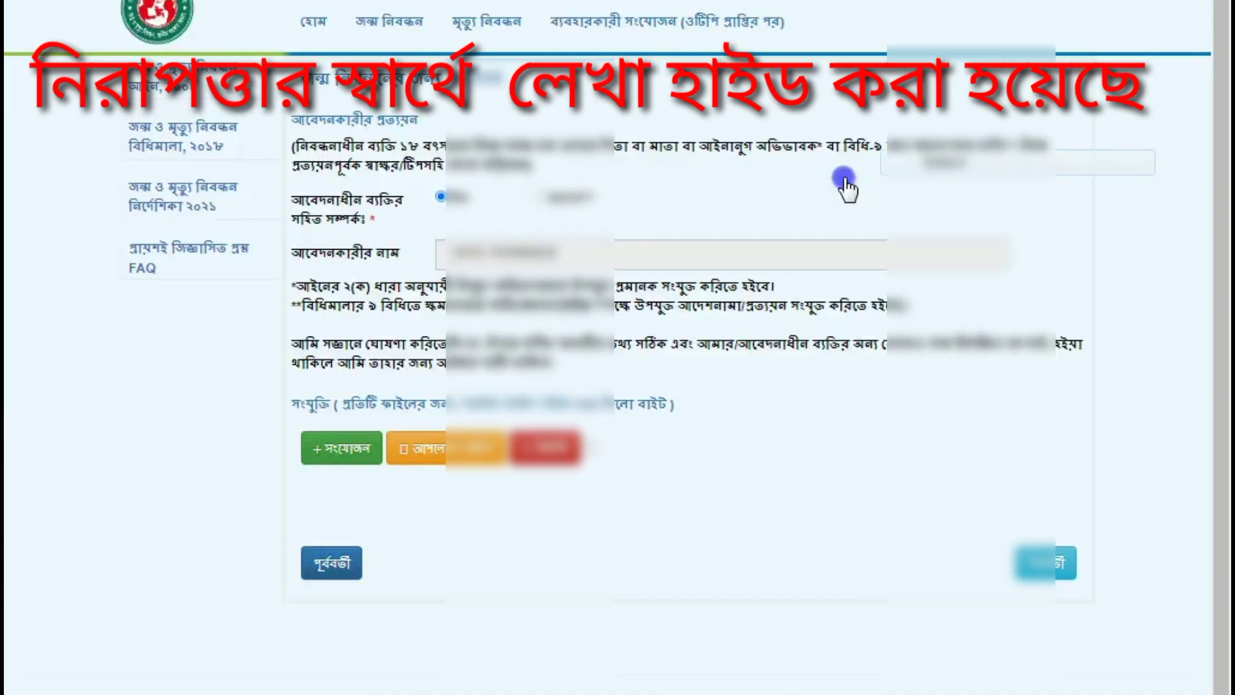
Step: Set Capure.JPG's document type and upload it
{"action": "scroll", "coordinate": [498, 444], "scroll_direction": "down", "scroll_amount": 1}
{"action": "left_click", "coordinate": [460, 474]}
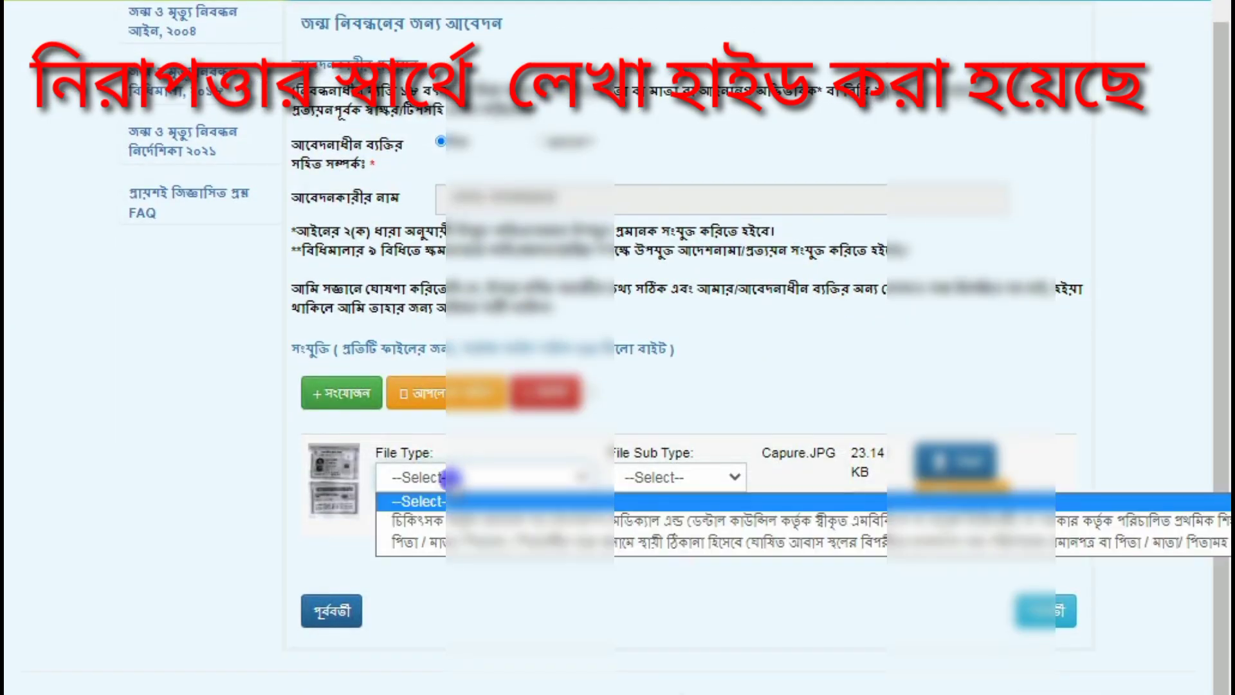
{"action": "left_click", "coordinate": [437, 516]}
{"action": "left_click", "coordinate": [926, 471]}
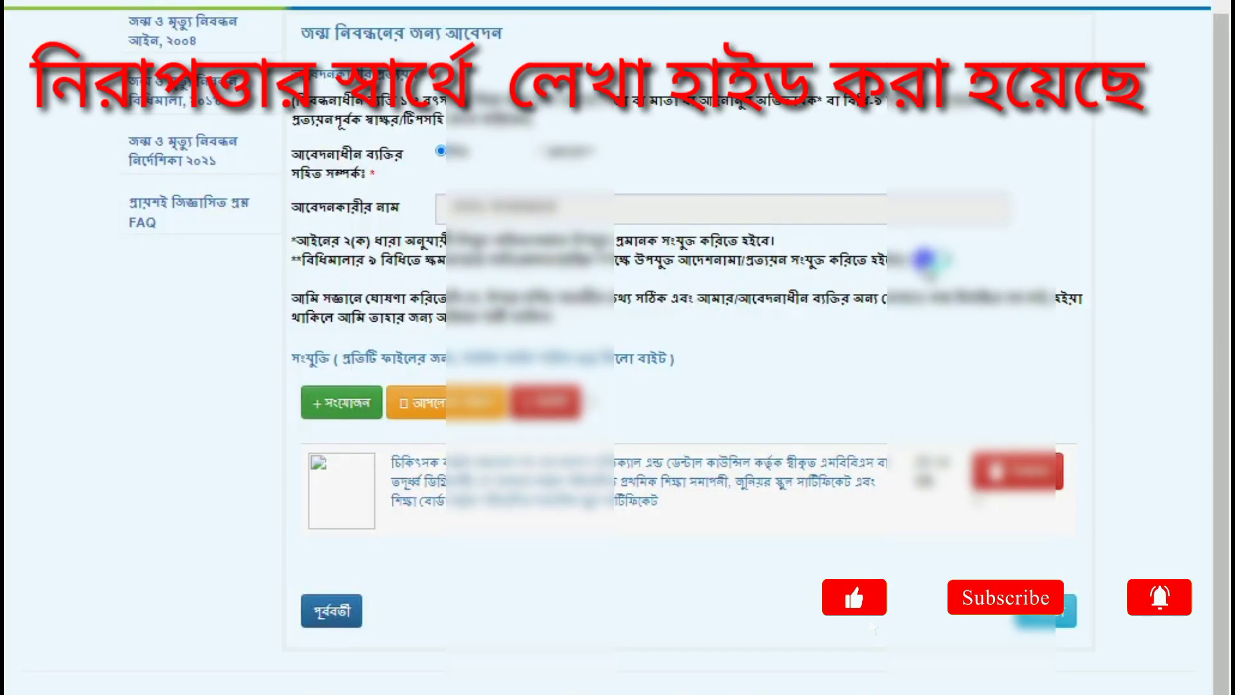
Step: Select Captu.JPG, give it the parent-related document type, and upload it
{"action": "scroll", "coordinate": [1073, 283], "scroll_direction": "down", "scroll_amount": 5}
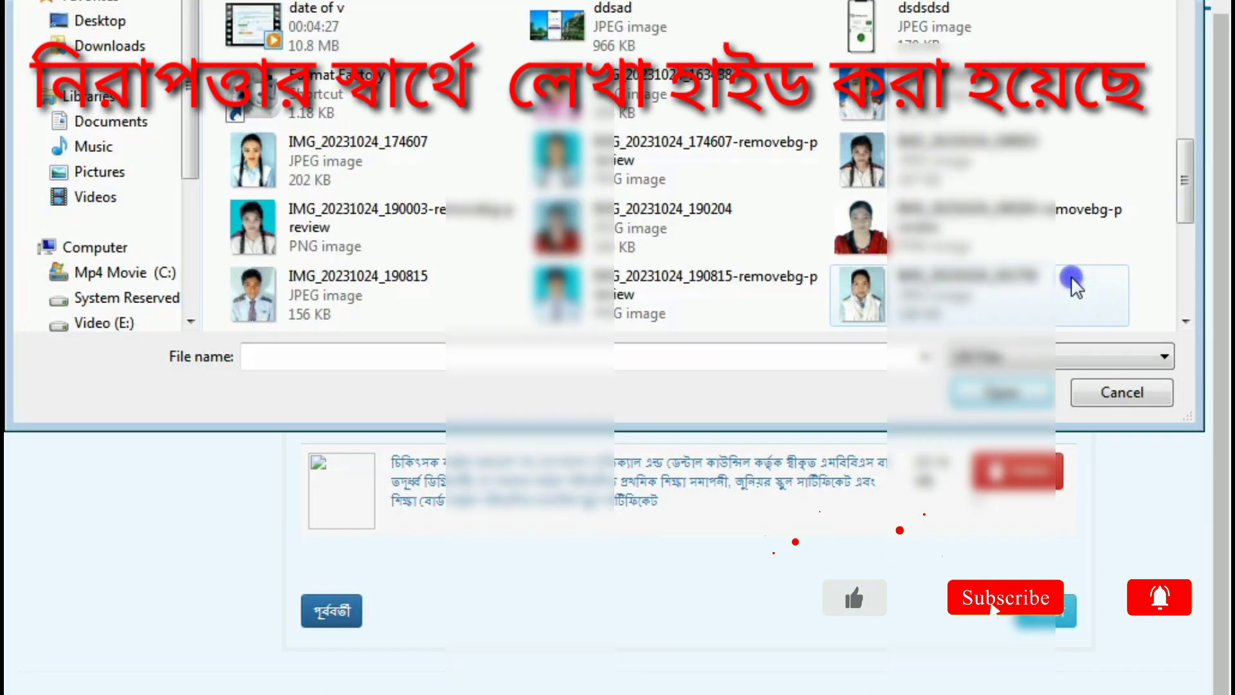
{"action": "scroll", "coordinate": [759, 249], "scroll_direction": "up", "scroll_amount": 3}
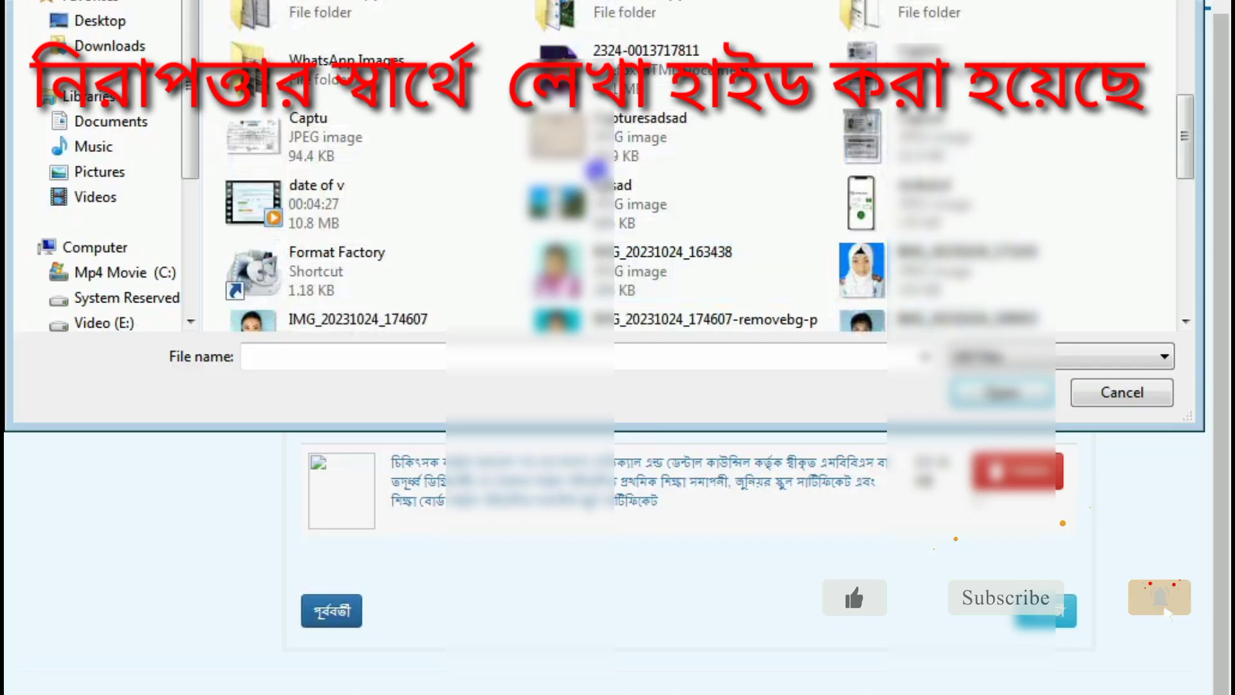
{"action": "right_click", "coordinate": [260, 141]}
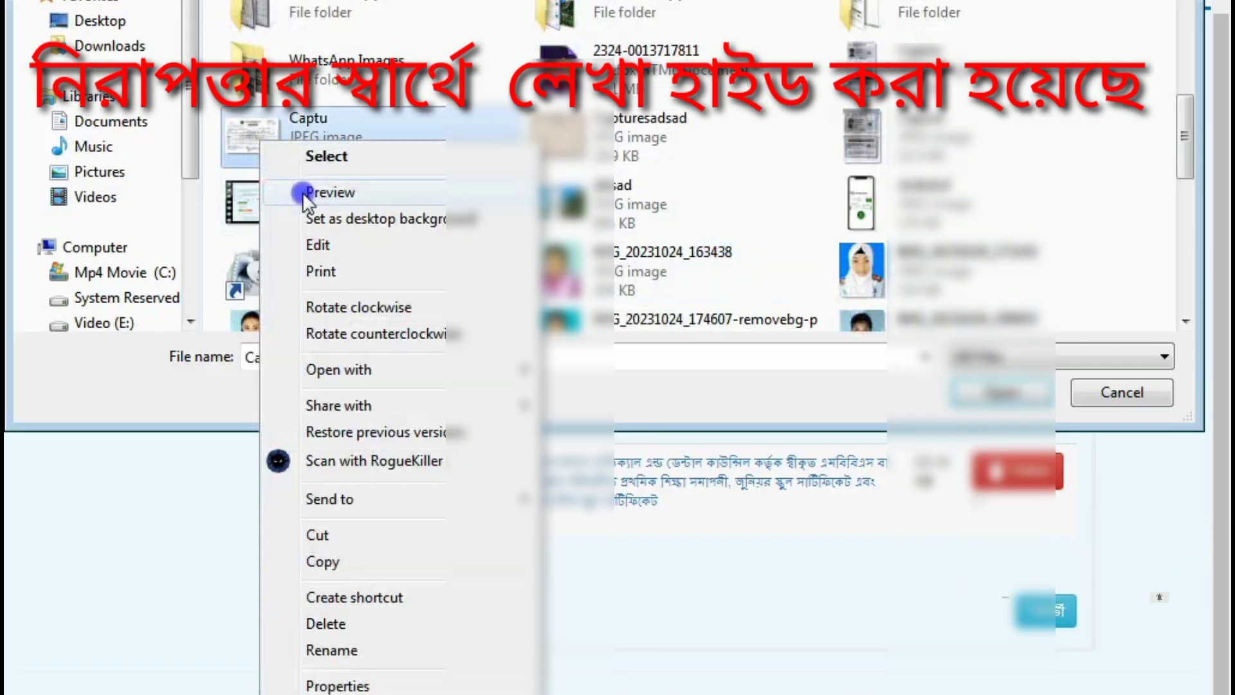
{"action": "left_click", "coordinate": [305, 193]}
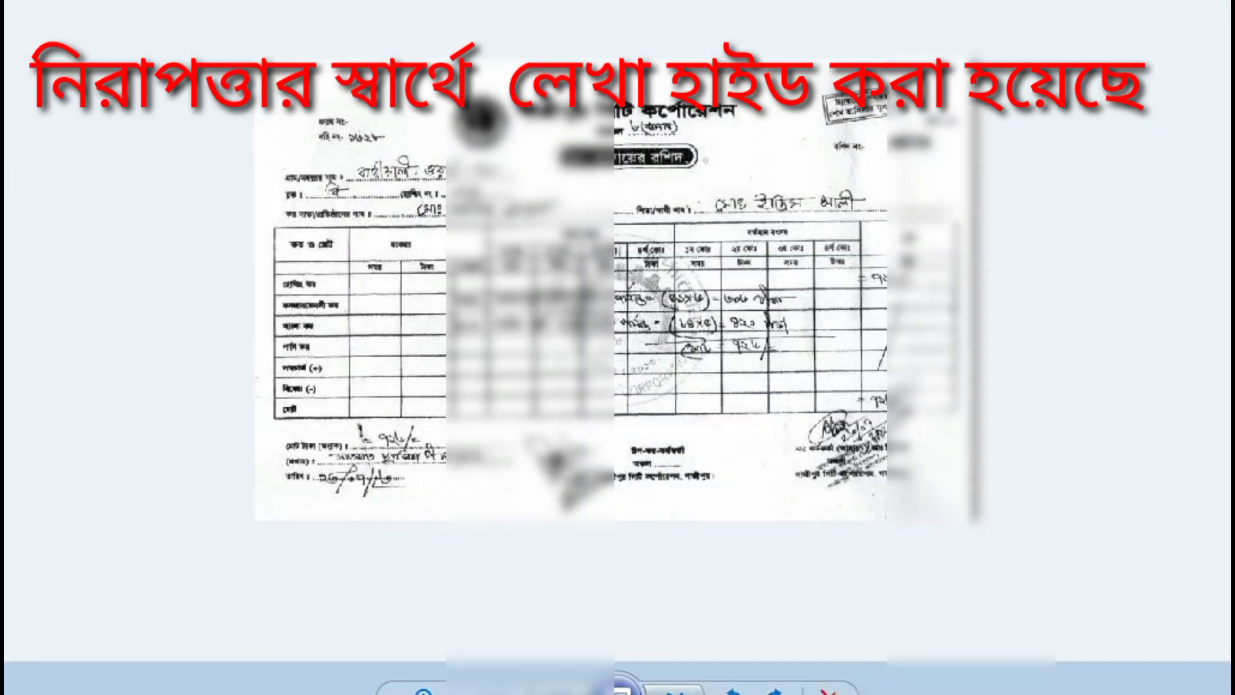
{"action": "key", "text": "alt+F4"}
{"action": "right_click", "coordinate": [263, 144]}
{"action": "left_click", "coordinate": [284, 156]}
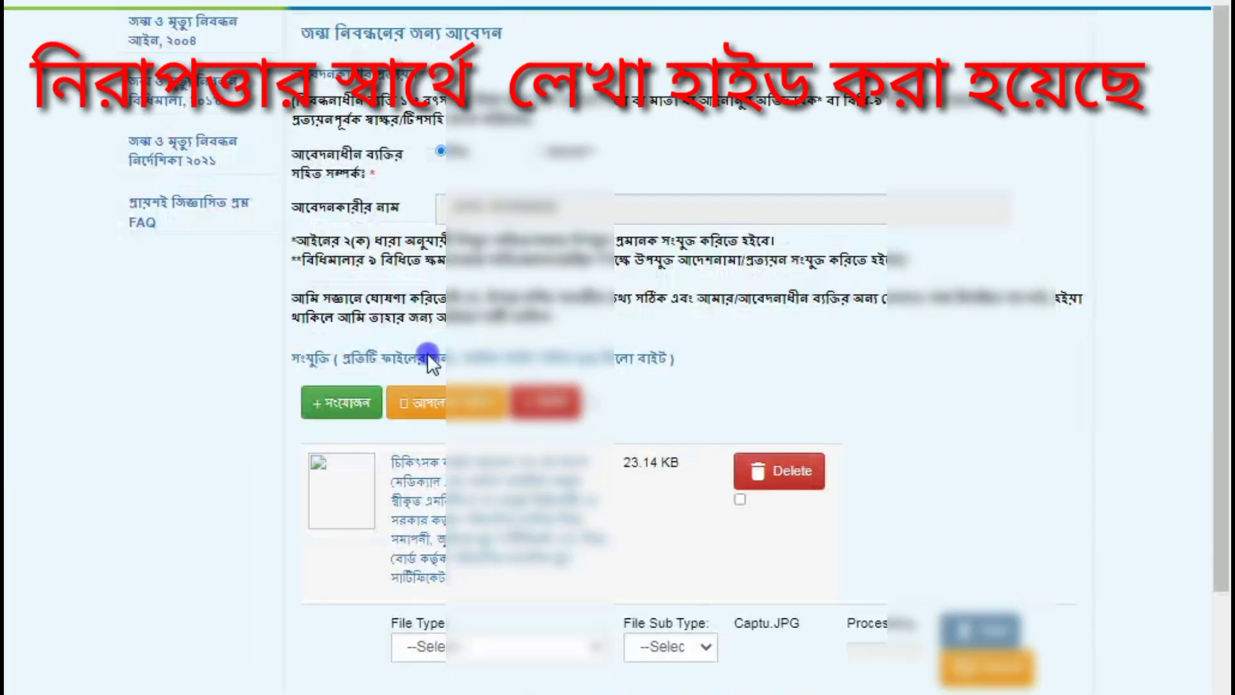
{"action": "left_click", "coordinate": [451, 490]}
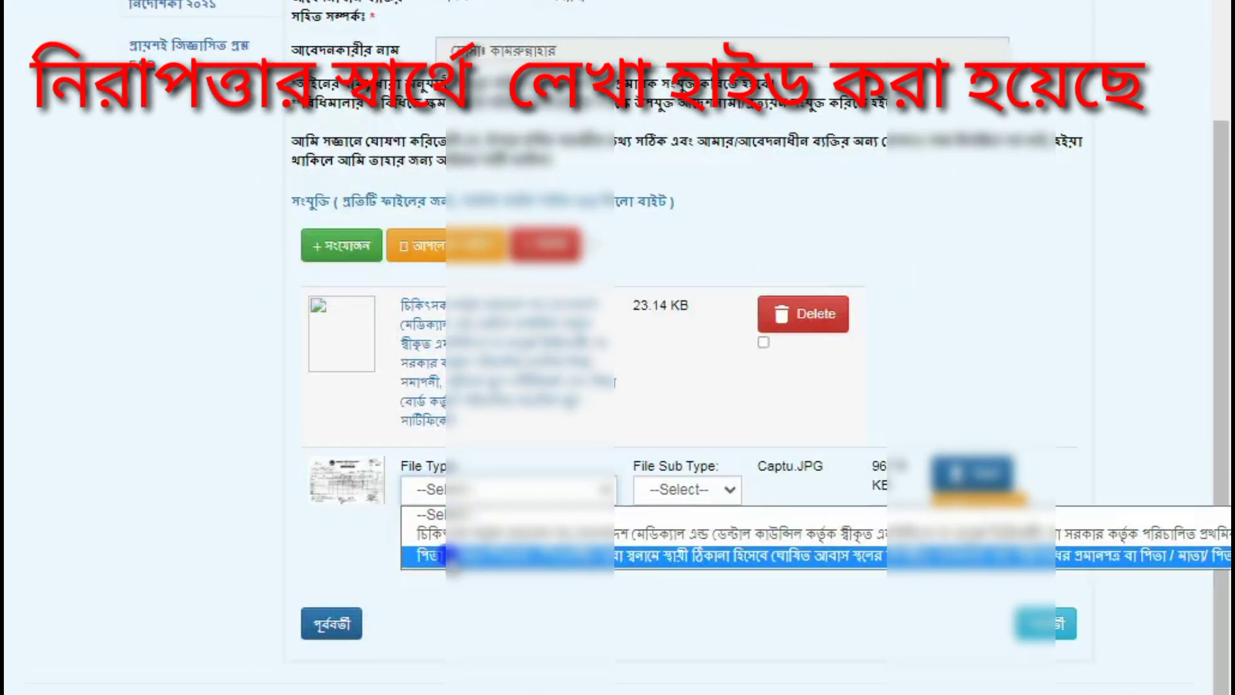
{"action": "left_click", "coordinate": [451, 555]}
{"action": "left_click", "coordinate": [952, 477]}
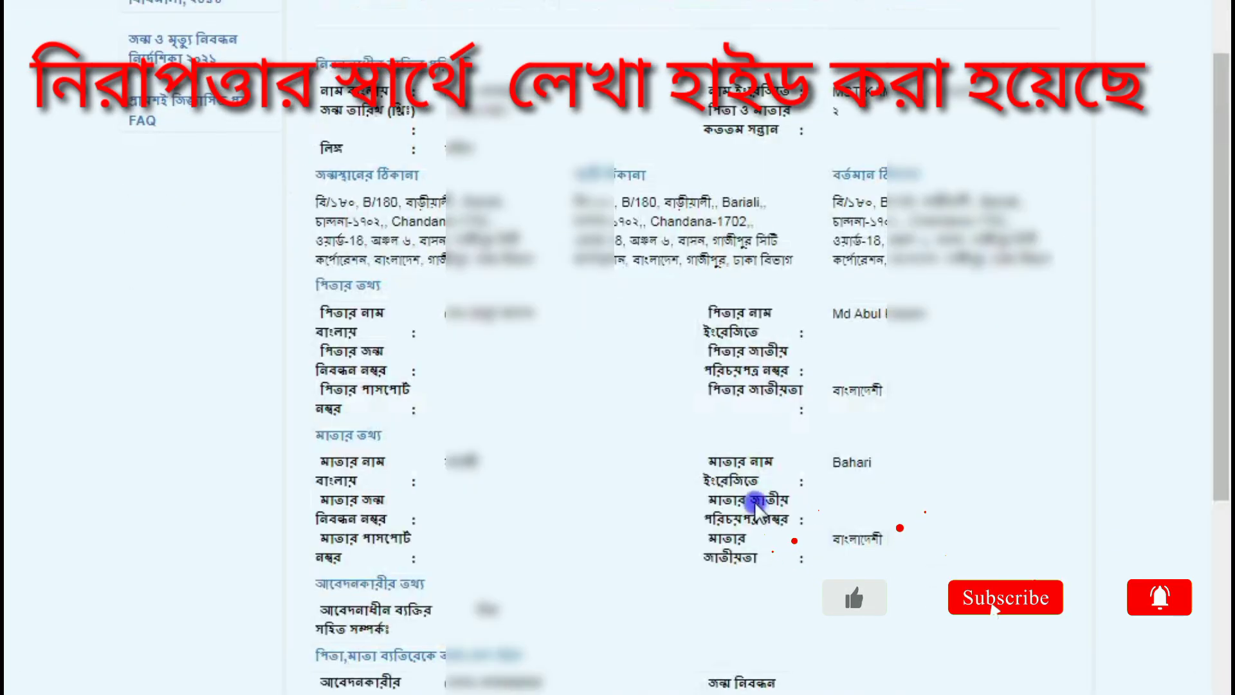
Step: Send a one-time code to the phone number with OTP পাঠান
{"action": "scroll", "coordinate": [750, 502], "scroll_direction": "up", "scroll_amount": 1}
{"action": "scroll", "coordinate": [750, 501], "scroll_direction": "down", "scroll_amount": 5}
{"action": "scroll", "coordinate": [754, 504], "scroll_direction": "down", "scroll_amount": 2}
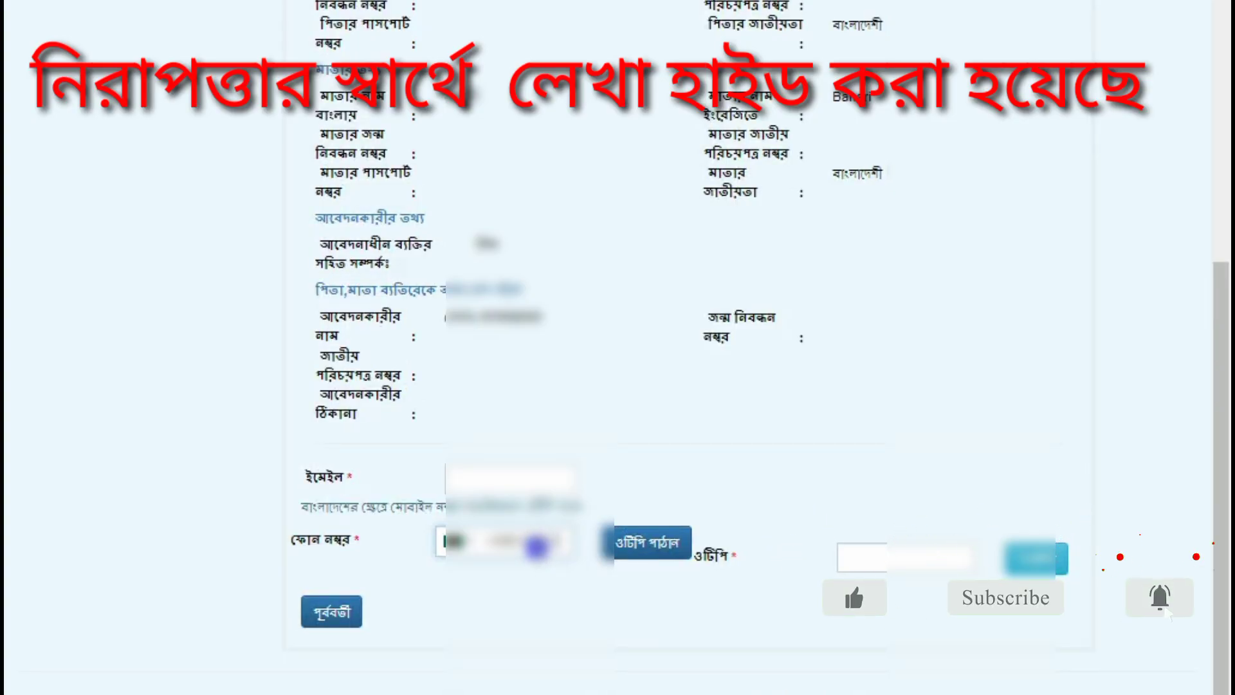
{"action": "left_click", "coordinate": [632, 543]}
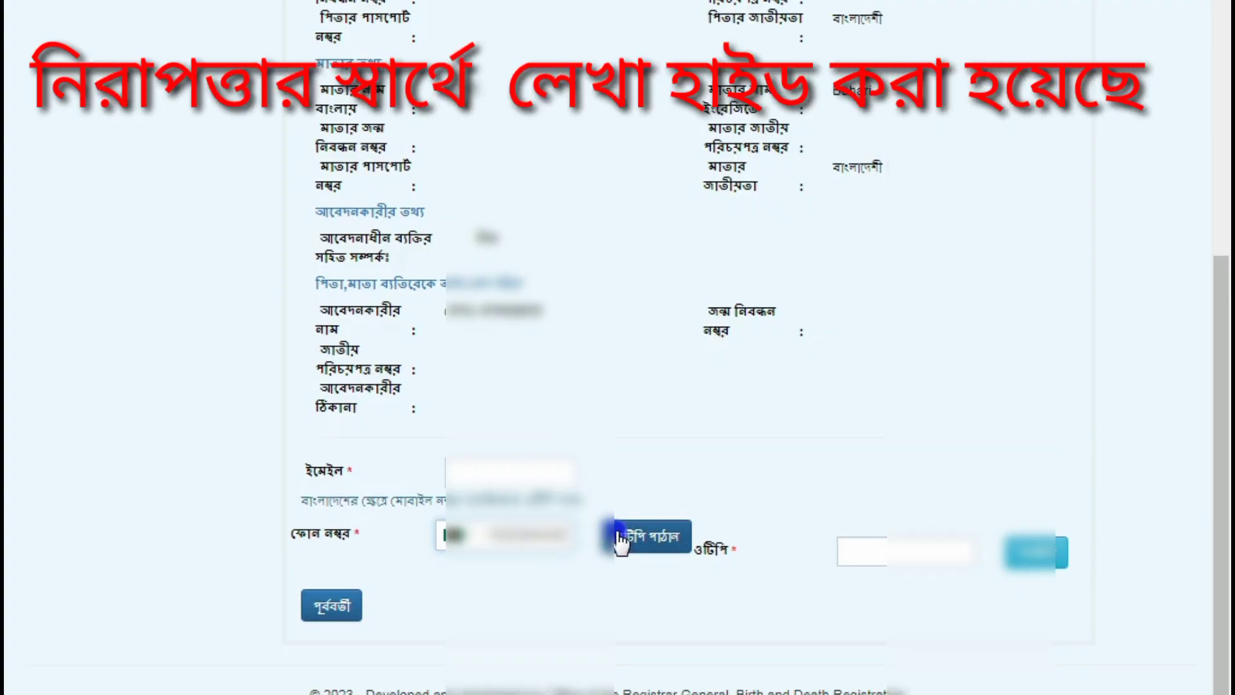
{"action": "left_click", "coordinate": [524, 534]}
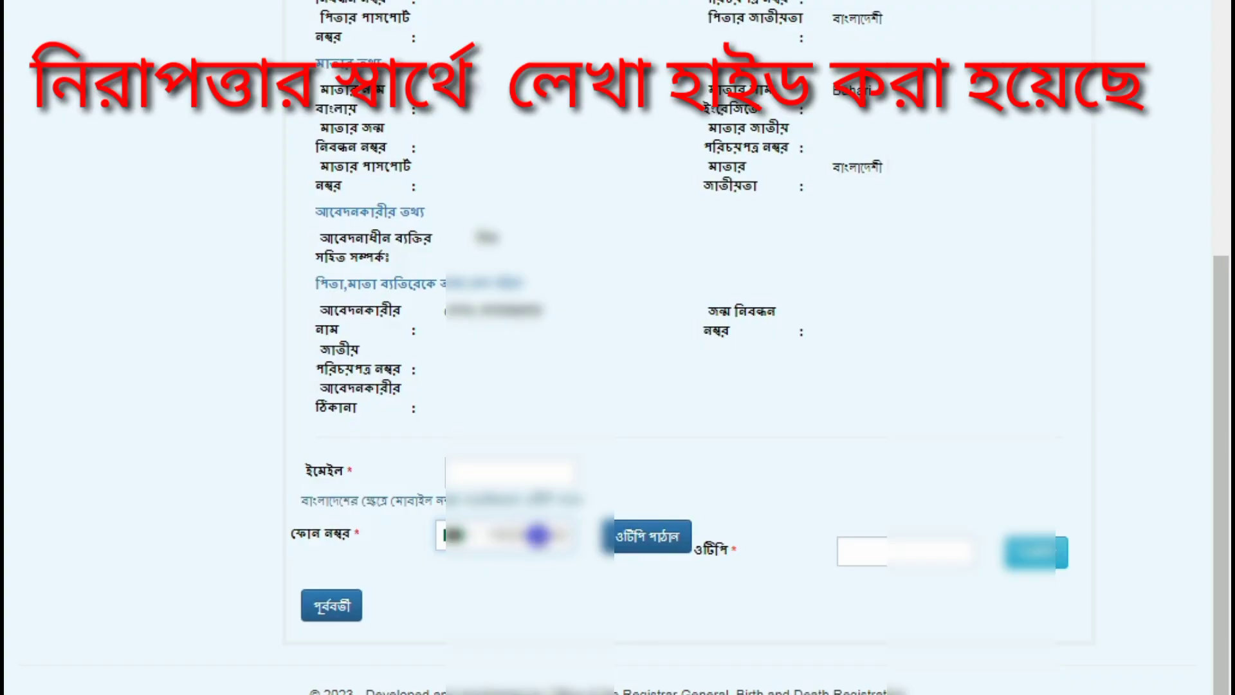
{"action": "left_click", "coordinate": [638, 544]}
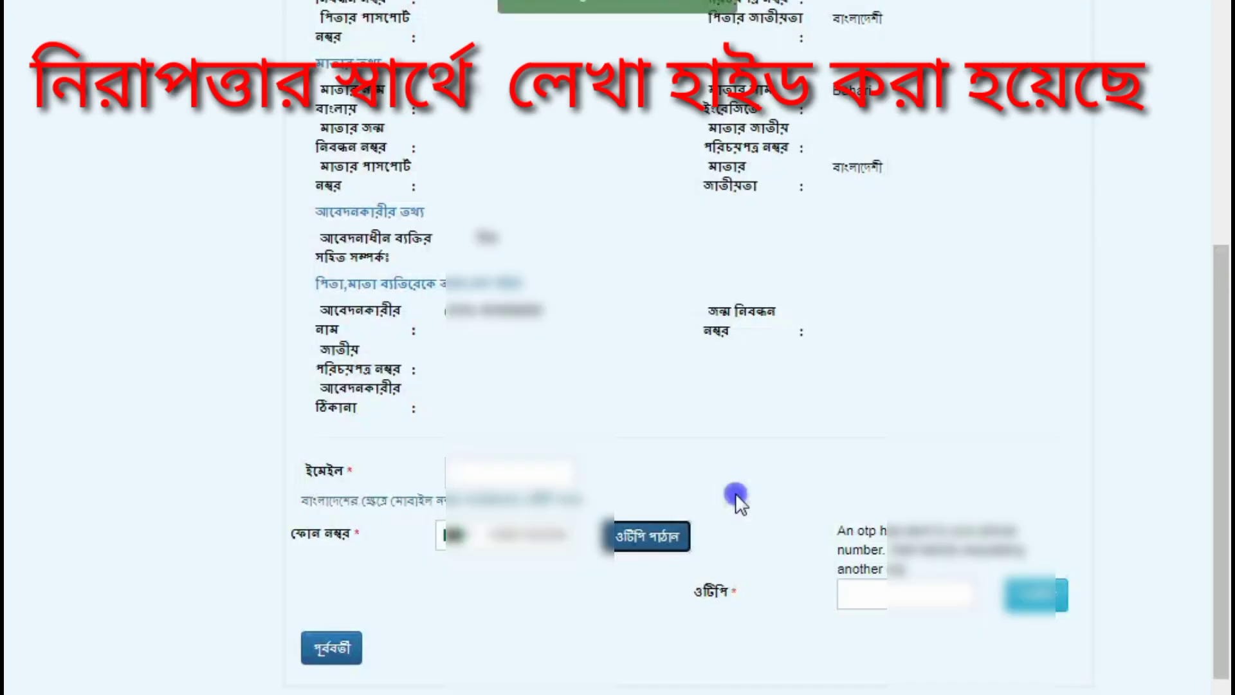
Step: Enter the received one-time code and submit the application
{"action": "scroll", "coordinate": [742, 204], "scroll_direction": "up", "scroll_amount": 4}
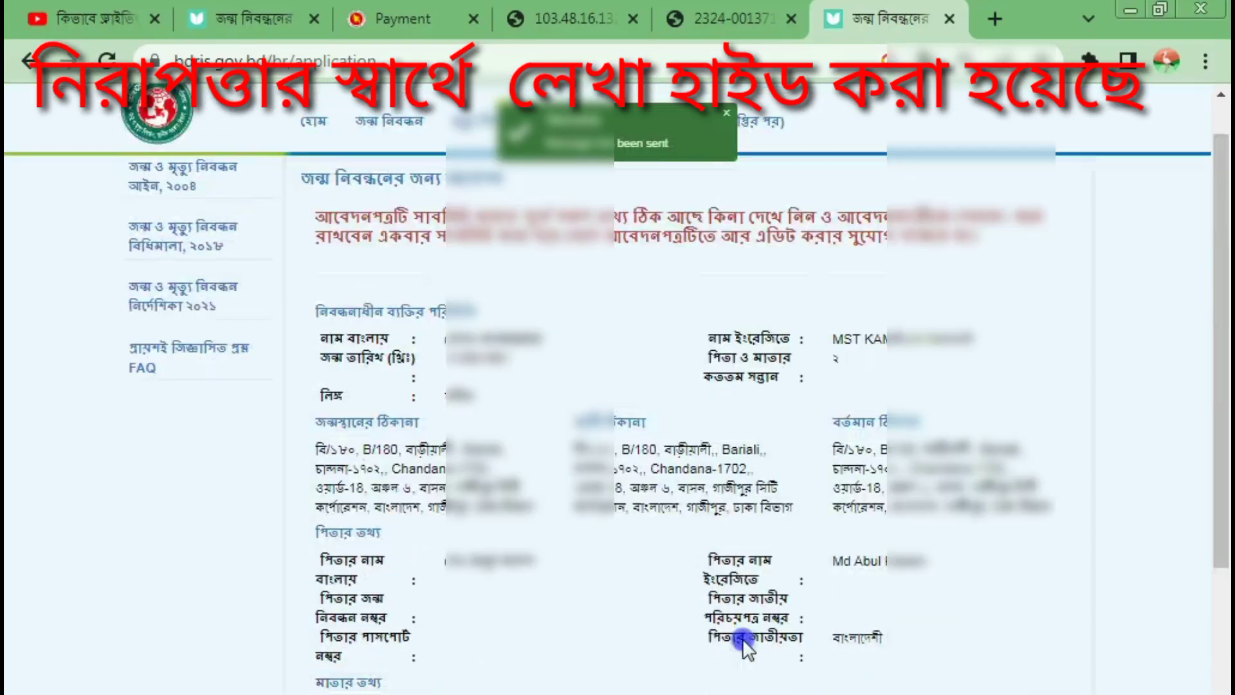
{"action": "scroll", "coordinate": [743, 639], "scroll_direction": "down", "scroll_amount": 2}
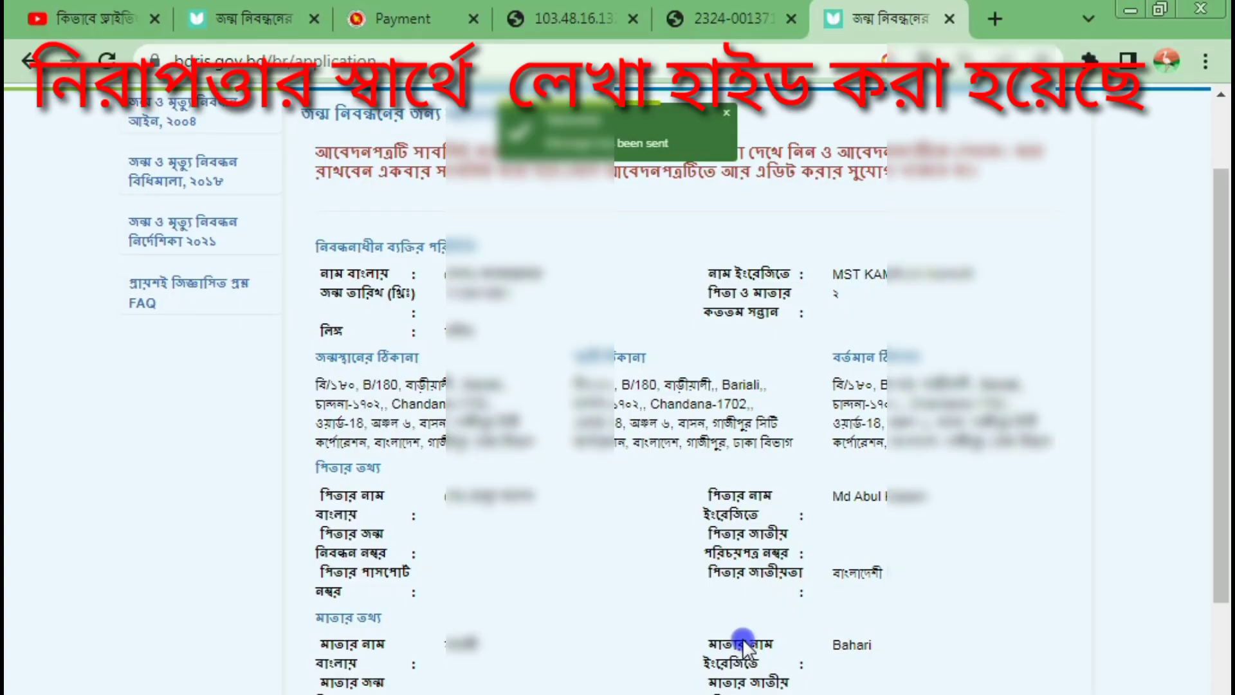
{"action": "scroll", "coordinate": [742, 638], "scroll_direction": "down", "scroll_amount": 8}
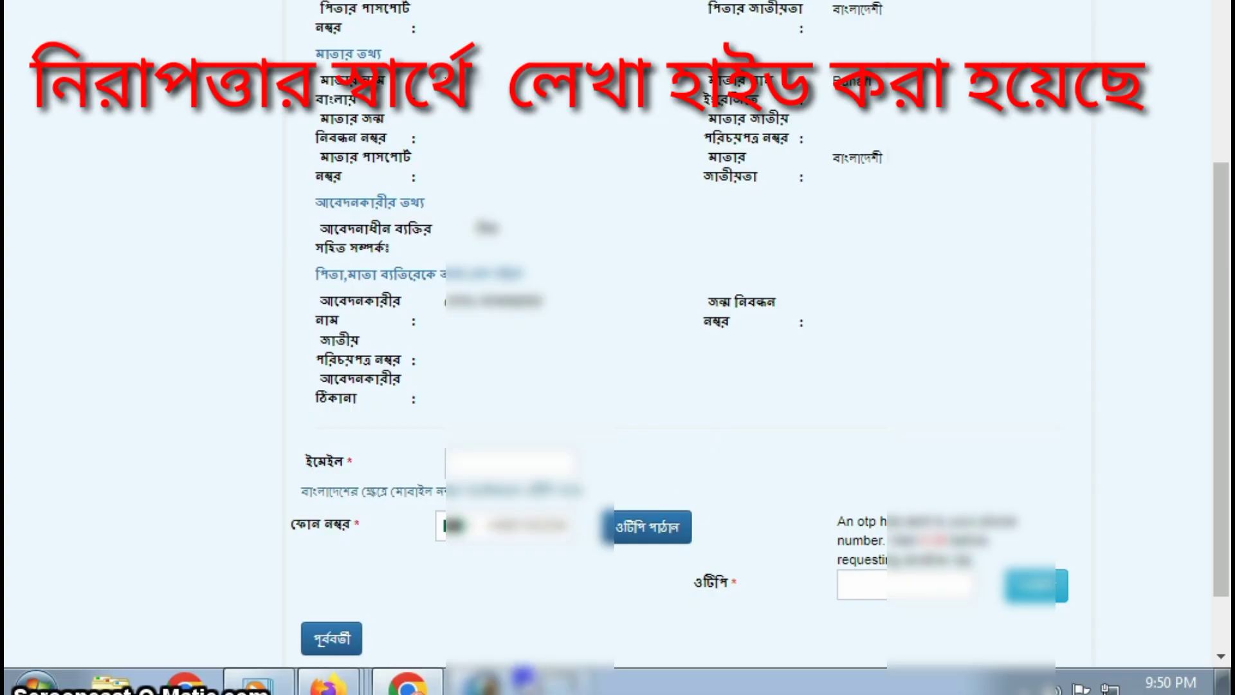
{"action": "left_click", "coordinate": [858, 582]}
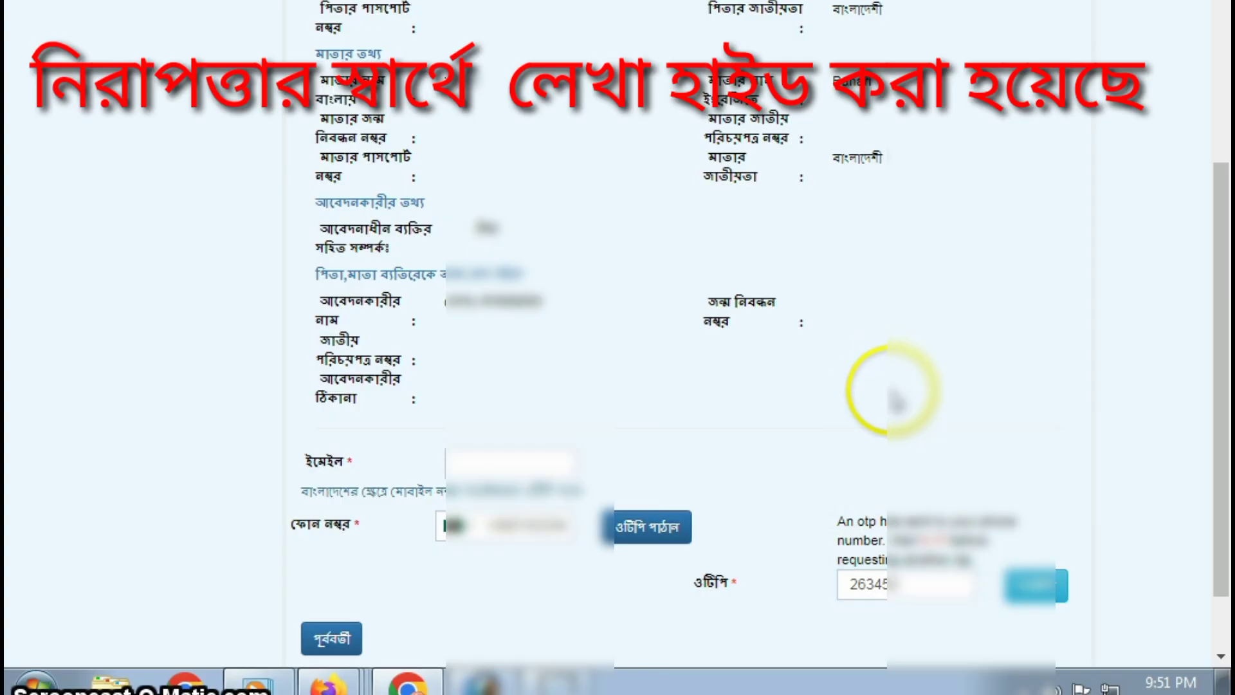
{"action": "scroll", "coordinate": [900, 399], "scroll_direction": "down", "scroll_amount": 2}
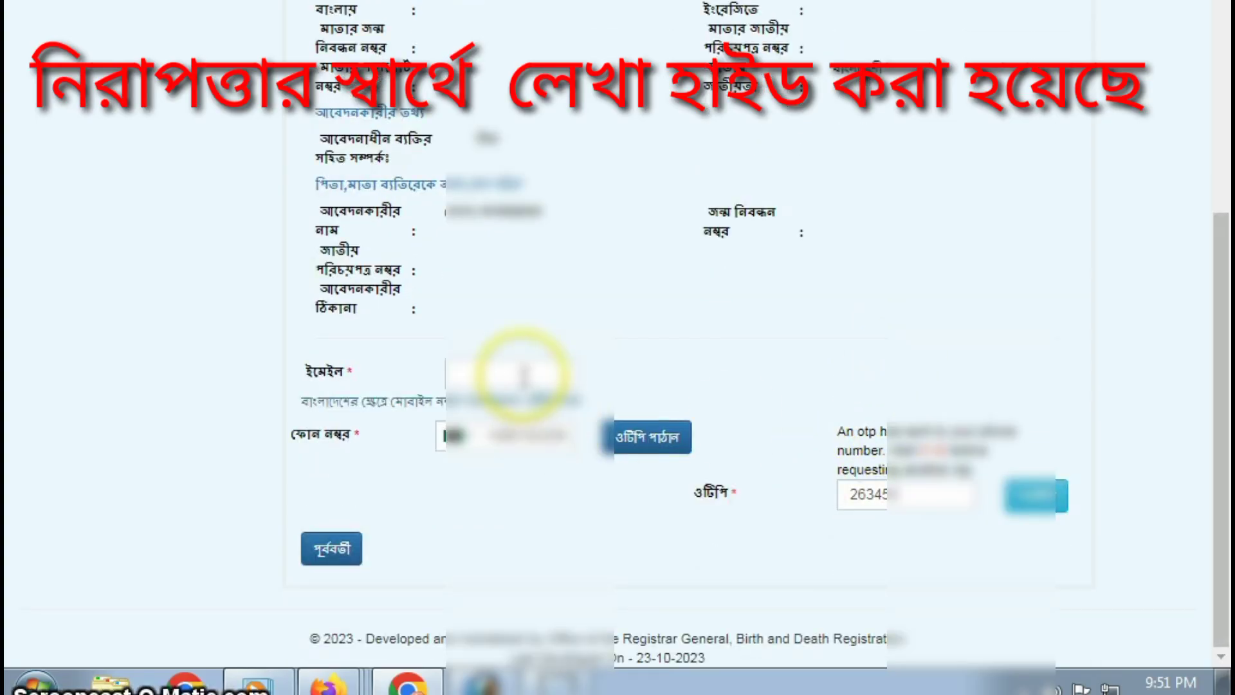
{"action": "left_click", "coordinate": [1028, 512]}
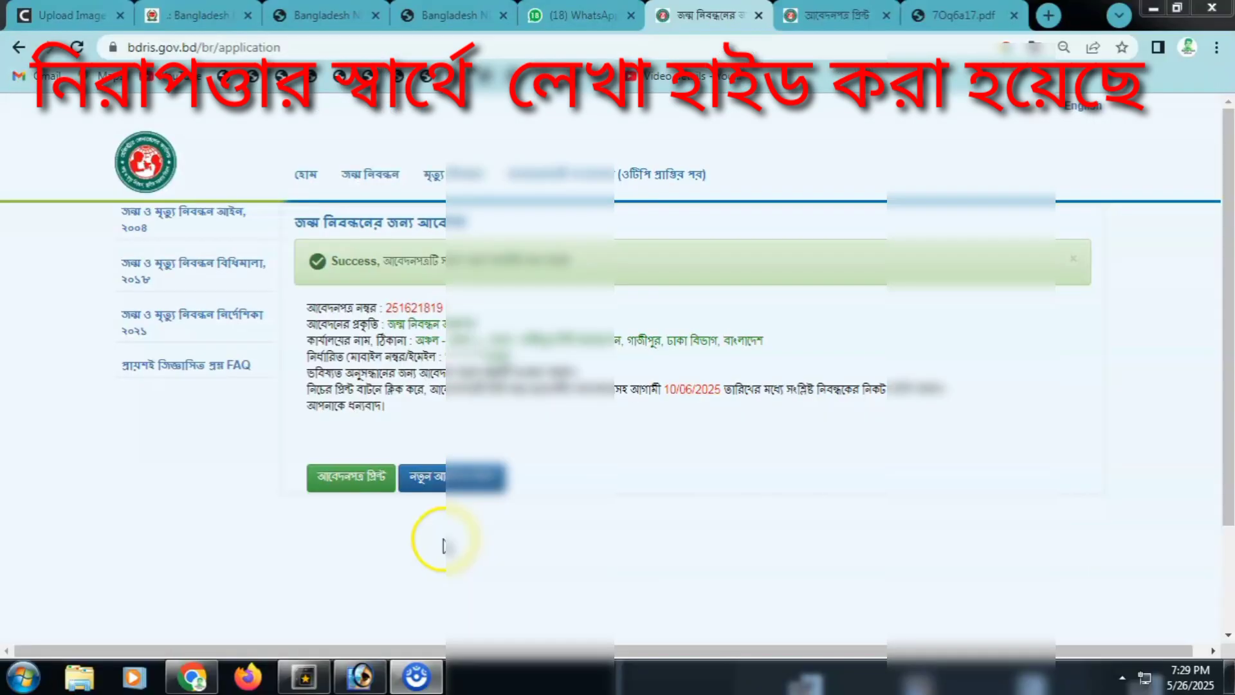
{"action": "left_click", "coordinate": [442, 542]}
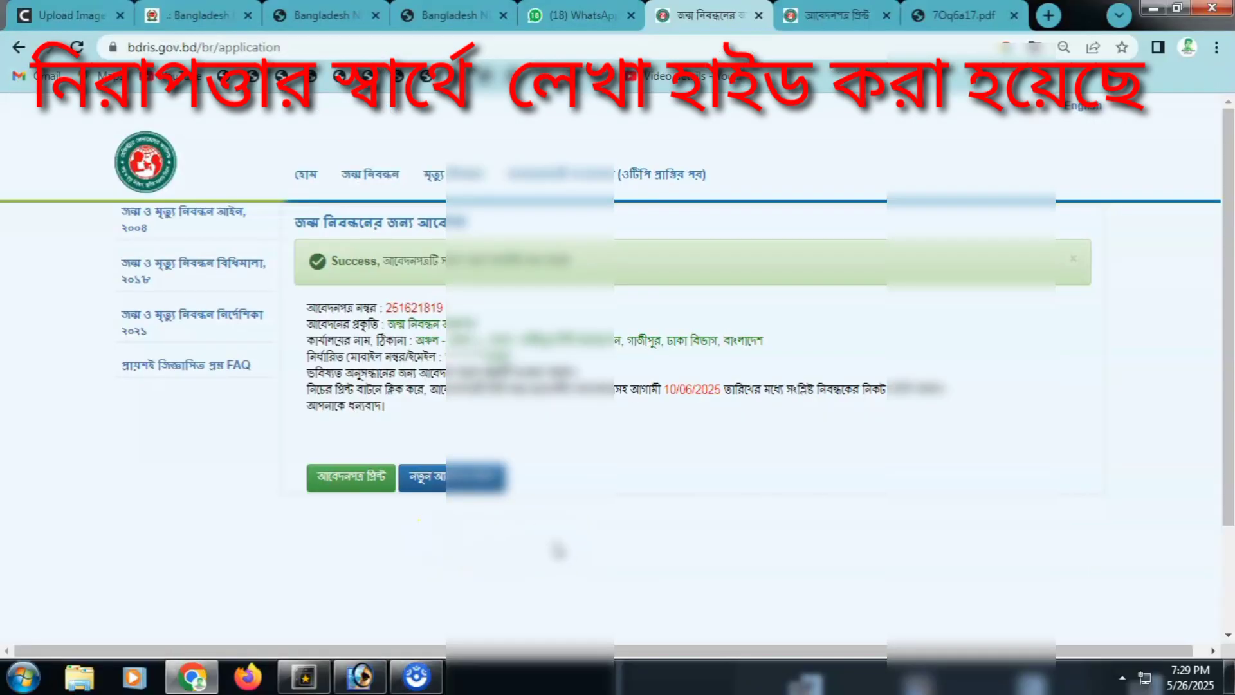
{"action": "scroll", "coordinate": [574, 521], "scroll_direction": "down", "scroll_amount": 2}
{"action": "scroll", "coordinate": [1087, 471], "scroll_direction": "up", "scroll_amount": 2}
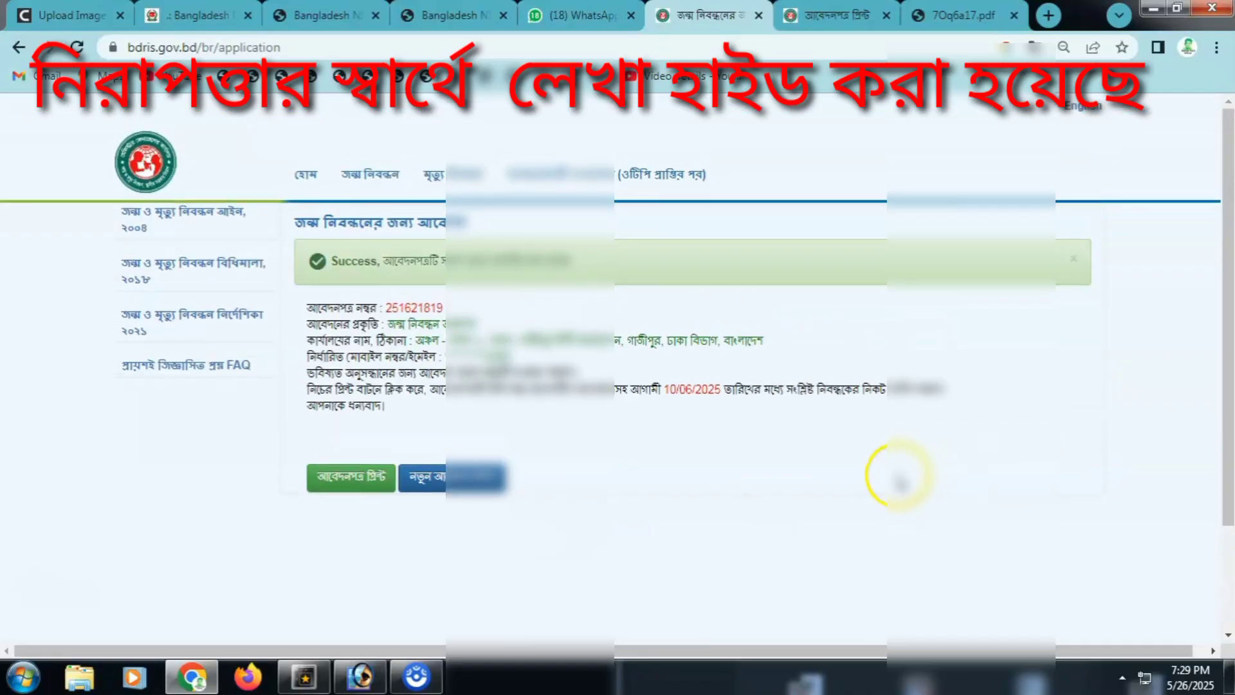
{"action": "scroll", "coordinate": [776, 511], "scroll_direction": "down", "scroll_amount": 2}
{"action": "scroll", "coordinate": [772, 509], "scroll_direction": "up", "scroll_amount": 2}
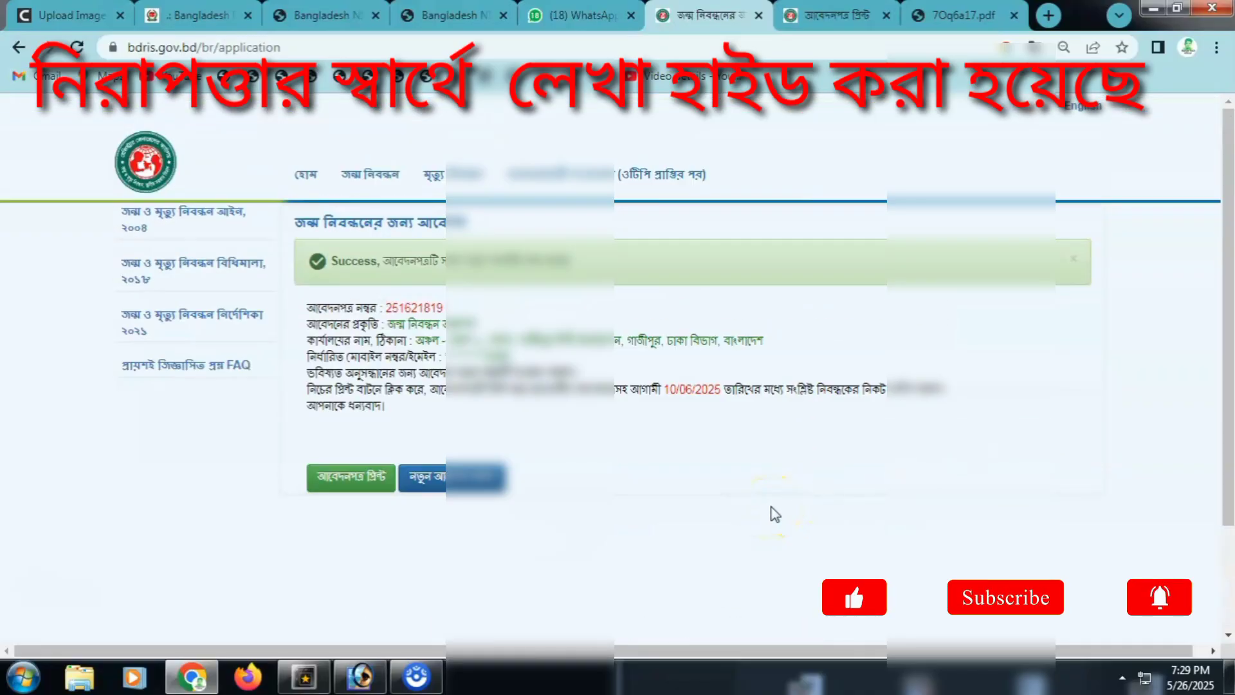
{"action": "scroll", "coordinate": [776, 515], "scroll_direction": "down", "scroll_amount": 1}
{"action": "scroll", "coordinate": [775, 515], "scroll_direction": "up", "scroll_amount": 1}
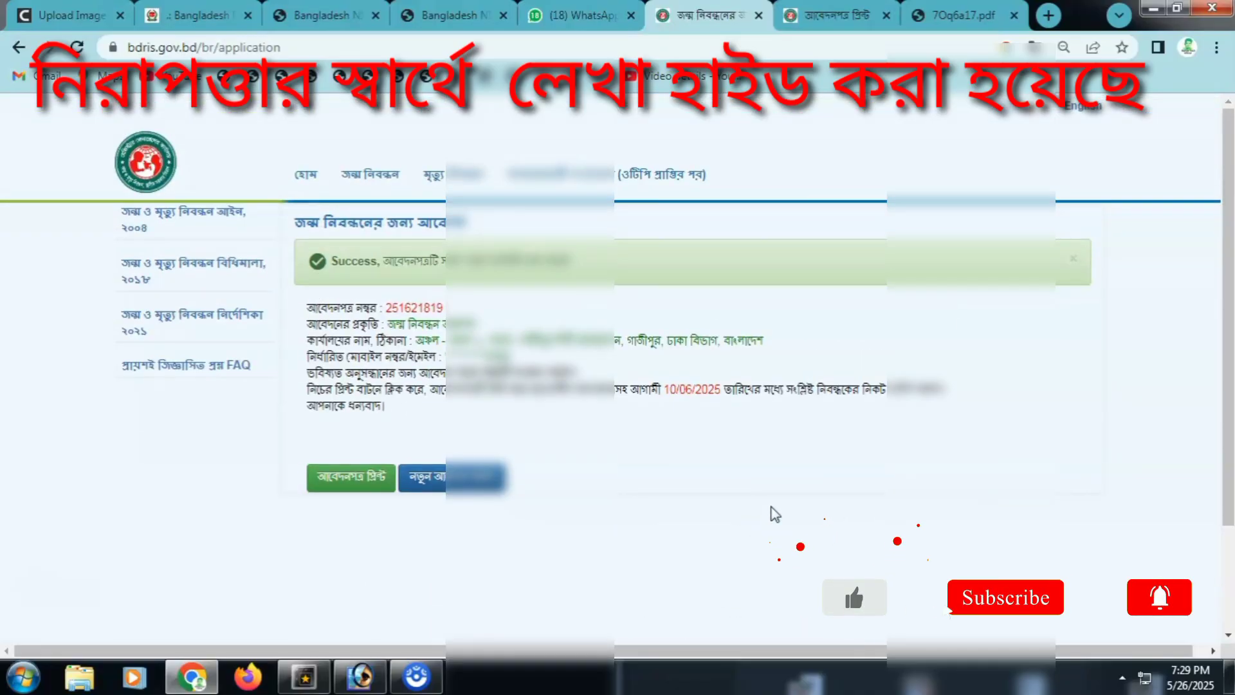
{"action": "scroll", "coordinate": [772, 505], "scroll_direction": "down", "scroll_amount": 1}
{"action": "scroll", "coordinate": [771, 509], "scroll_direction": "up", "scroll_amount": 1}
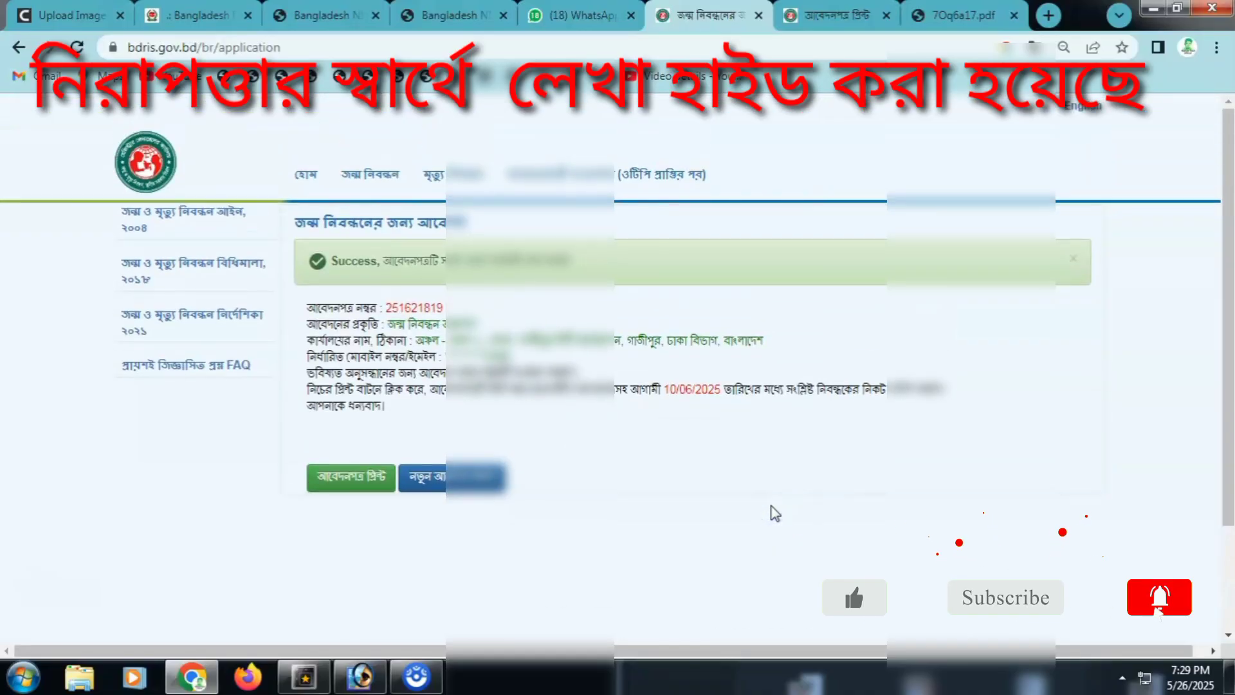
{"action": "scroll", "coordinate": [775, 511], "scroll_direction": "down", "scroll_amount": 1}
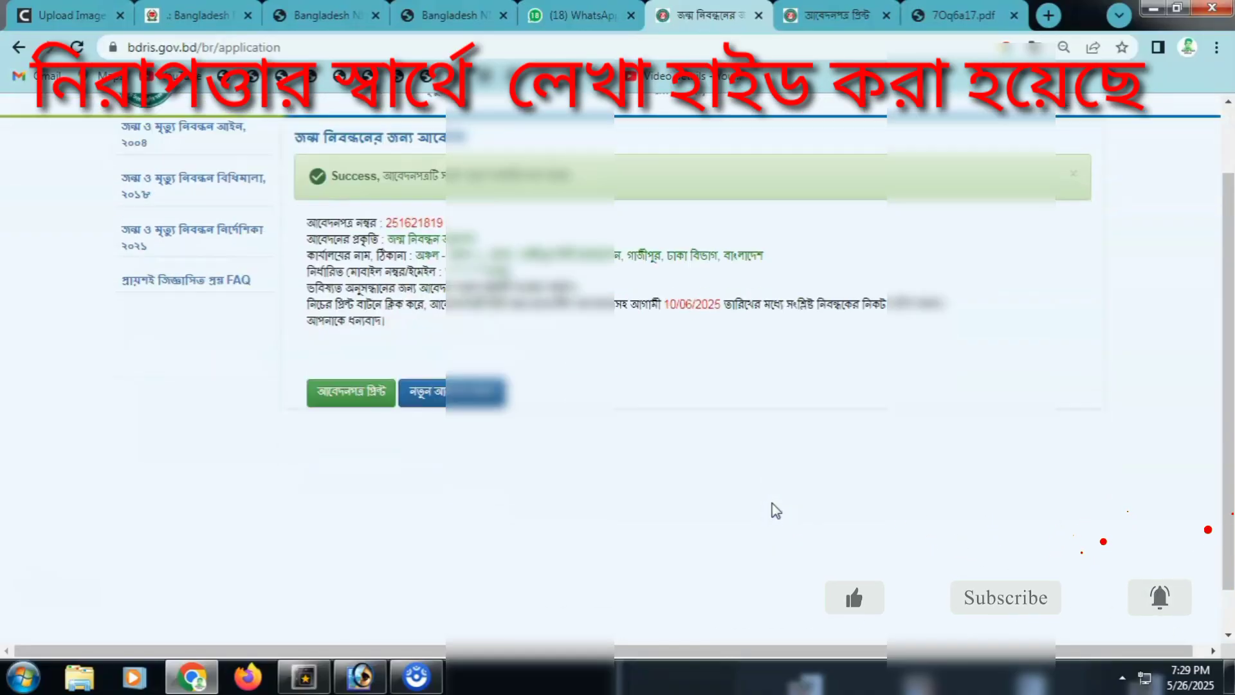
{"action": "scroll", "coordinate": [776, 511], "scroll_direction": "up", "scroll_amount": 1}
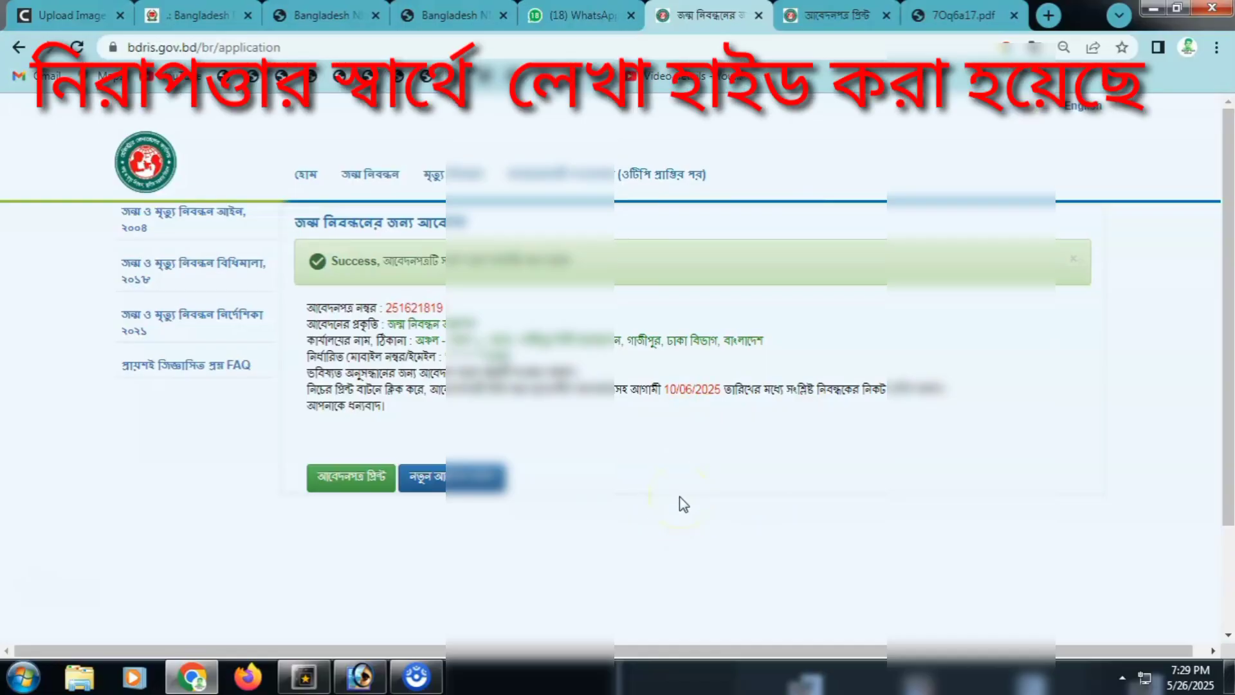
{"action": "scroll", "coordinate": [682, 502], "scroll_direction": "down", "scroll_amount": 1}
{"action": "scroll", "coordinate": [681, 502], "scroll_direction": "up", "scroll_amount": 1}
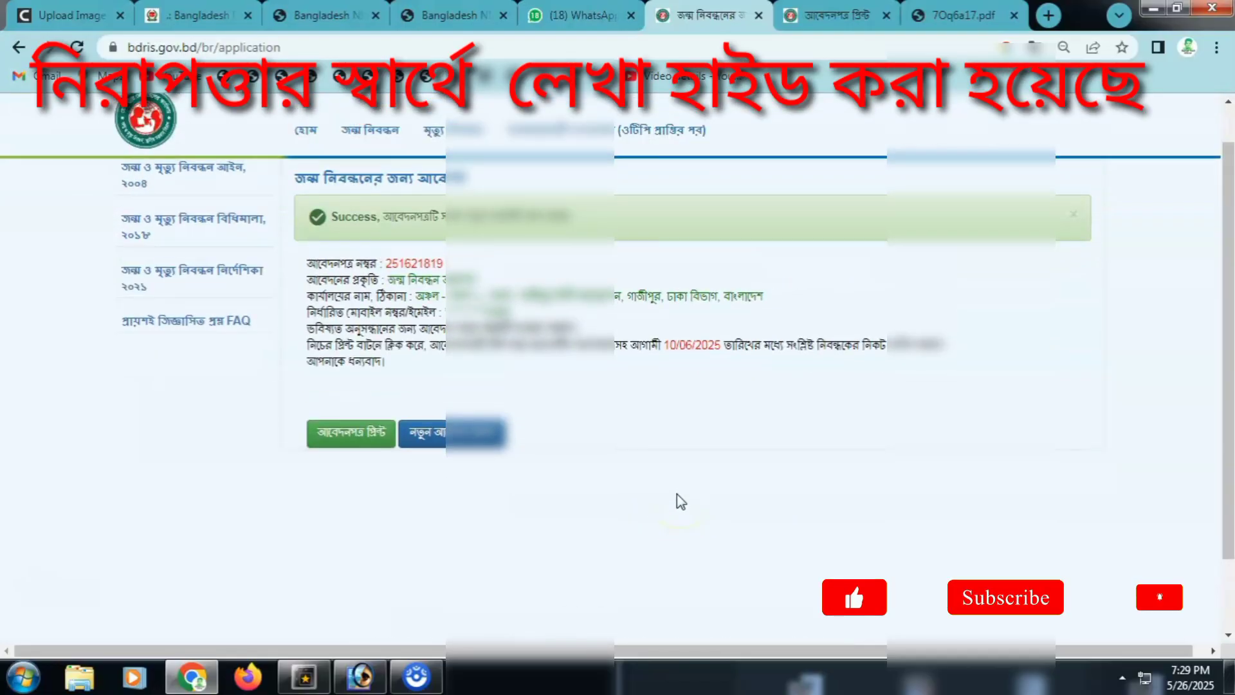
{"action": "scroll", "coordinate": [648, 516], "scroll_direction": "down", "scroll_amount": 1}
{"action": "scroll", "coordinate": [654, 510], "scroll_direction": "up", "scroll_amount": 1}
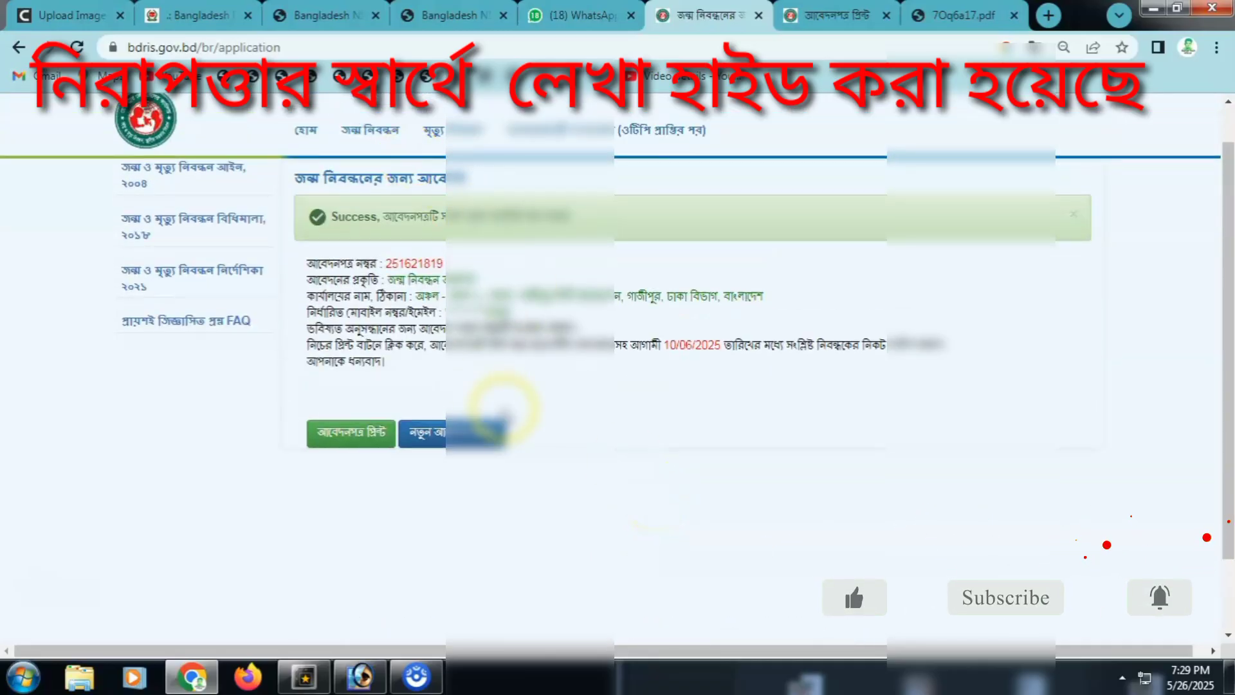
{"action": "right_click", "coordinate": [361, 129]}
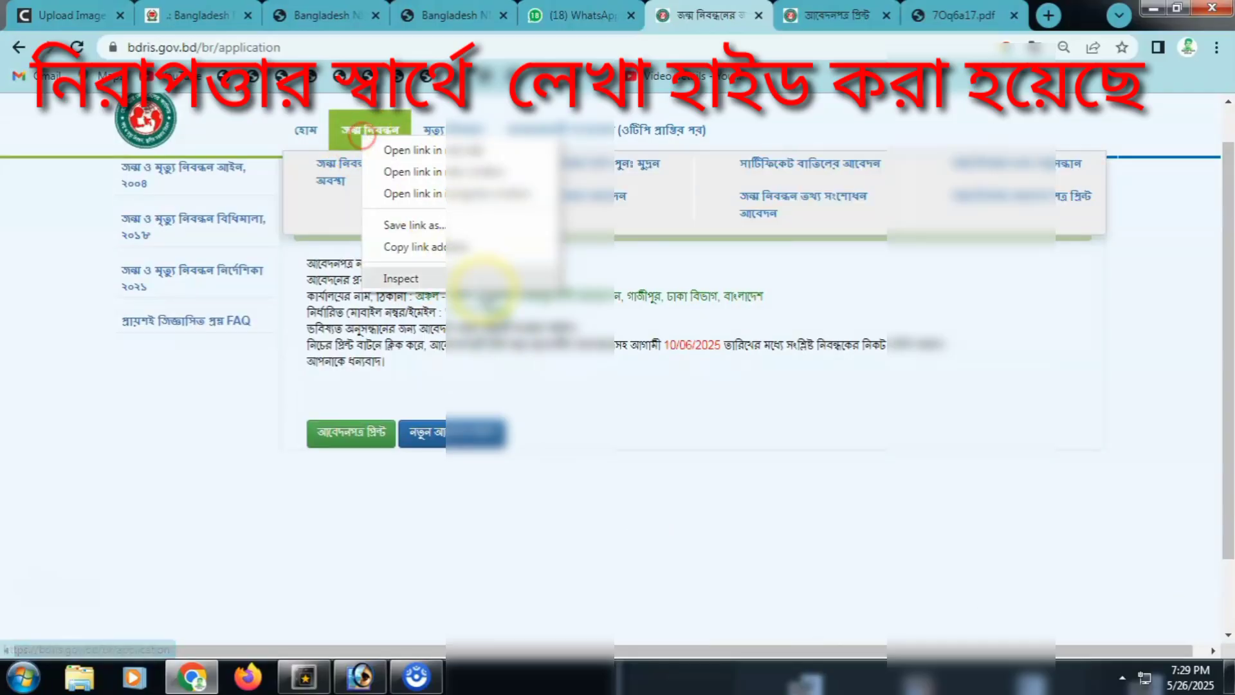
Step: Open the application print link from the জন্ম নিবন্ধন menu in a new tab and switch to it
{"action": "left_click", "coordinate": [662, 487]}
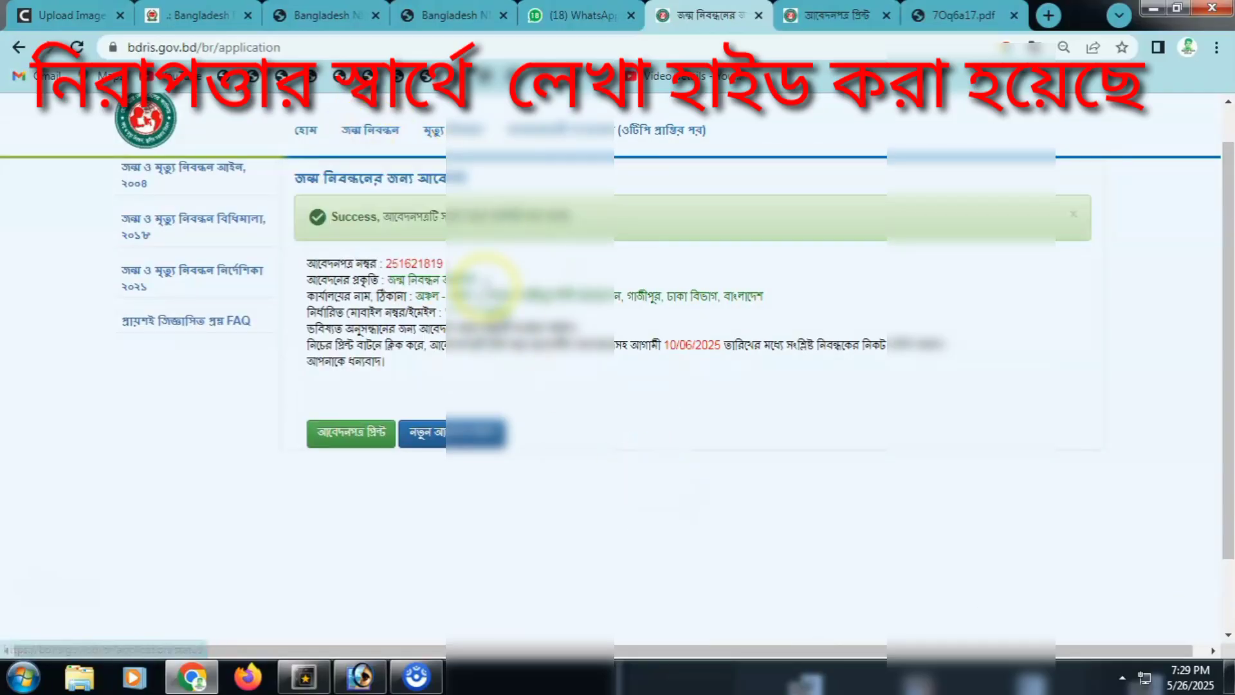
{"action": "mouse_move", "coordinate": [360, 129]}
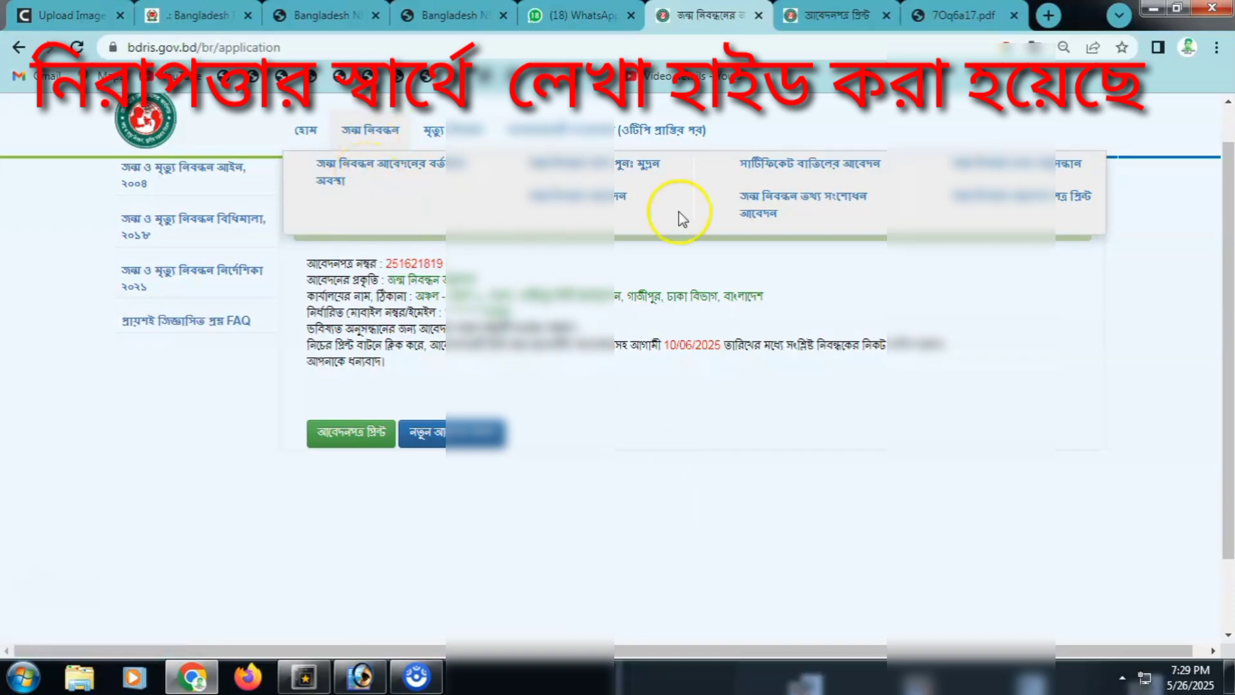
{"action": "right_click", "coordinate": [970, 205]}
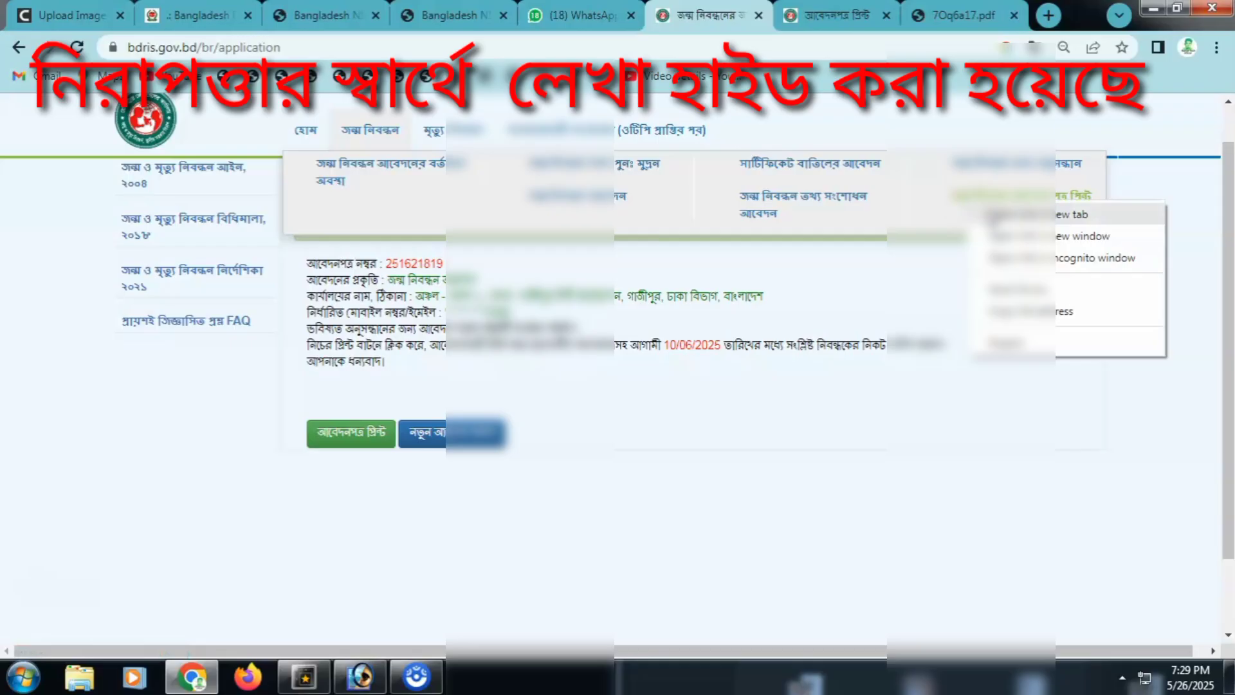
{"action": "left_click", "coordinate": [991, 214]}
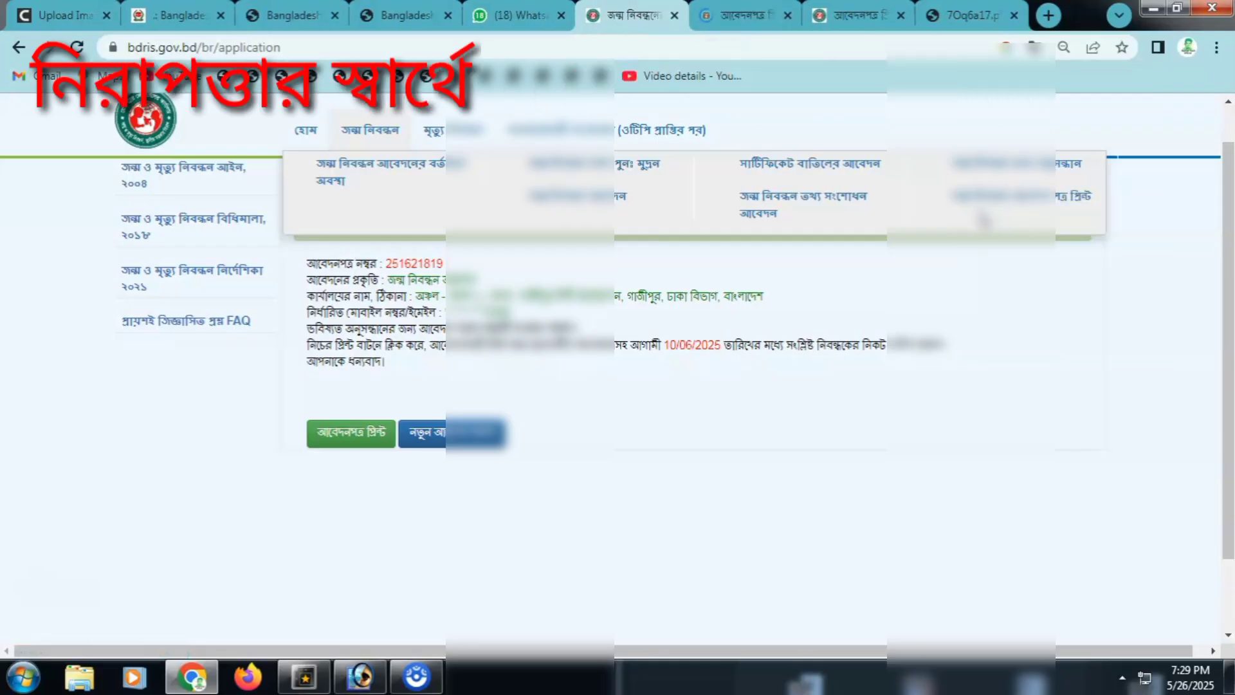
{"action": "left_click", "coordinate": [731, 18]}
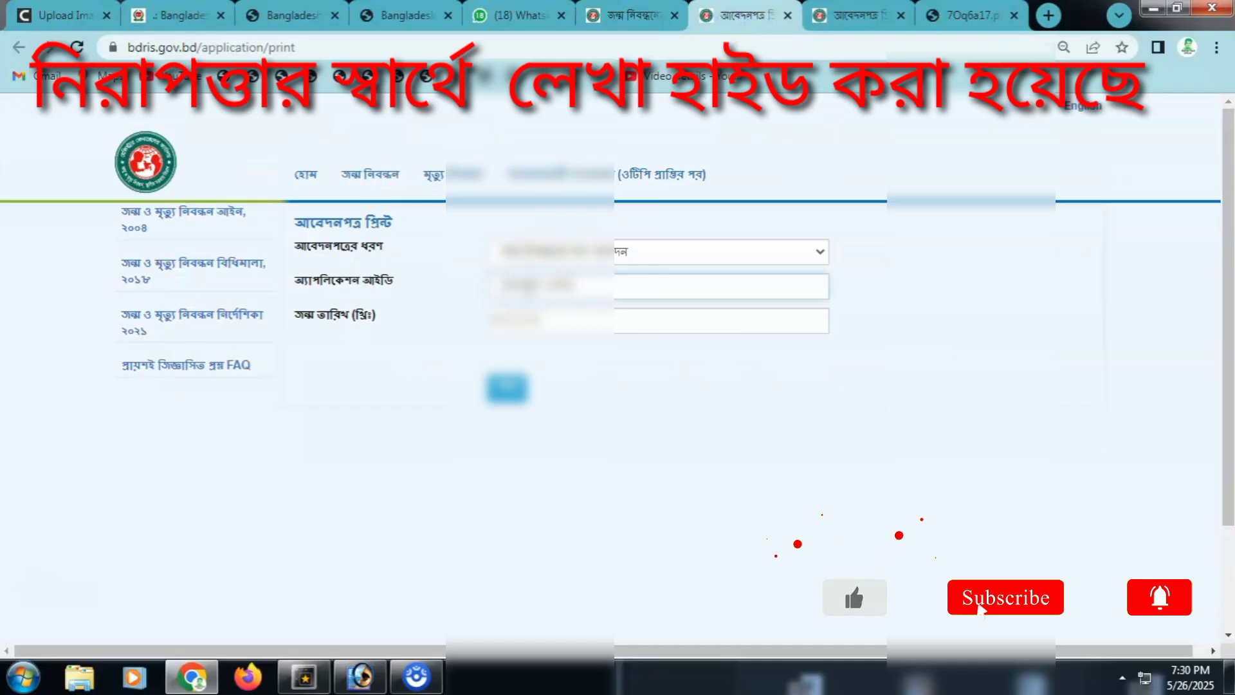
{"action": "left_click", "coordinate": [562, 251]}
{"action": "left_click", "coordinate": [562, 250]}
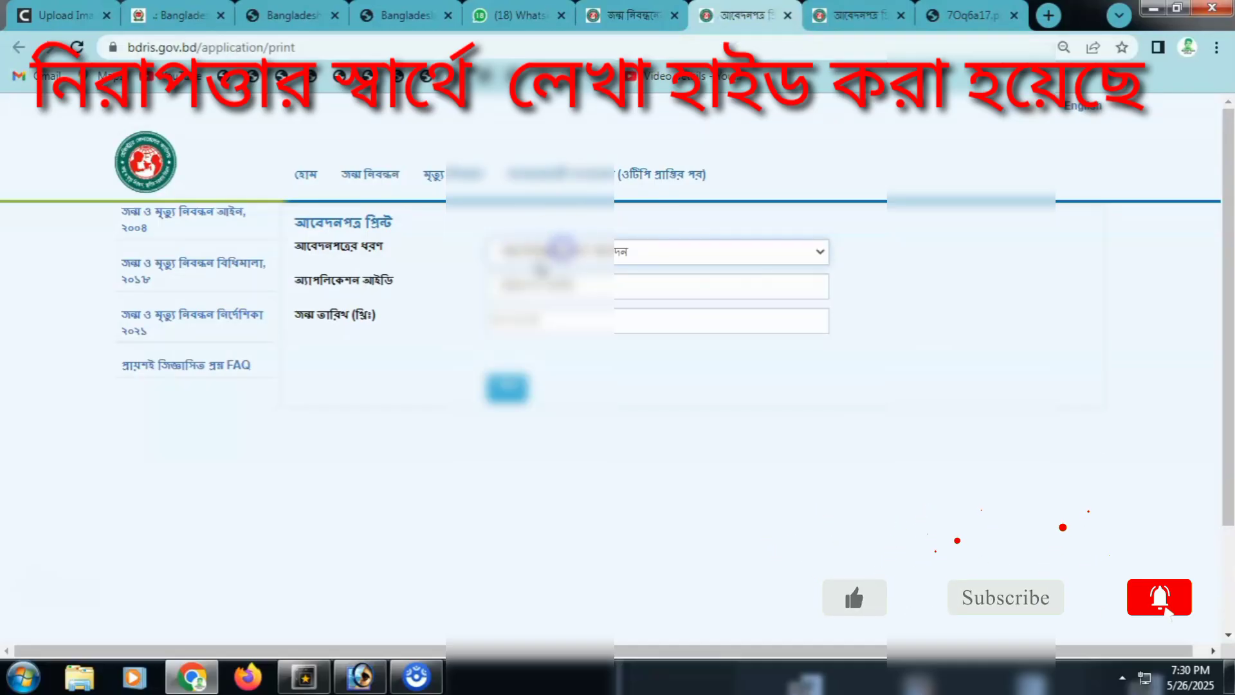
{"action": "left_click", "coordinate": [507, 288]}
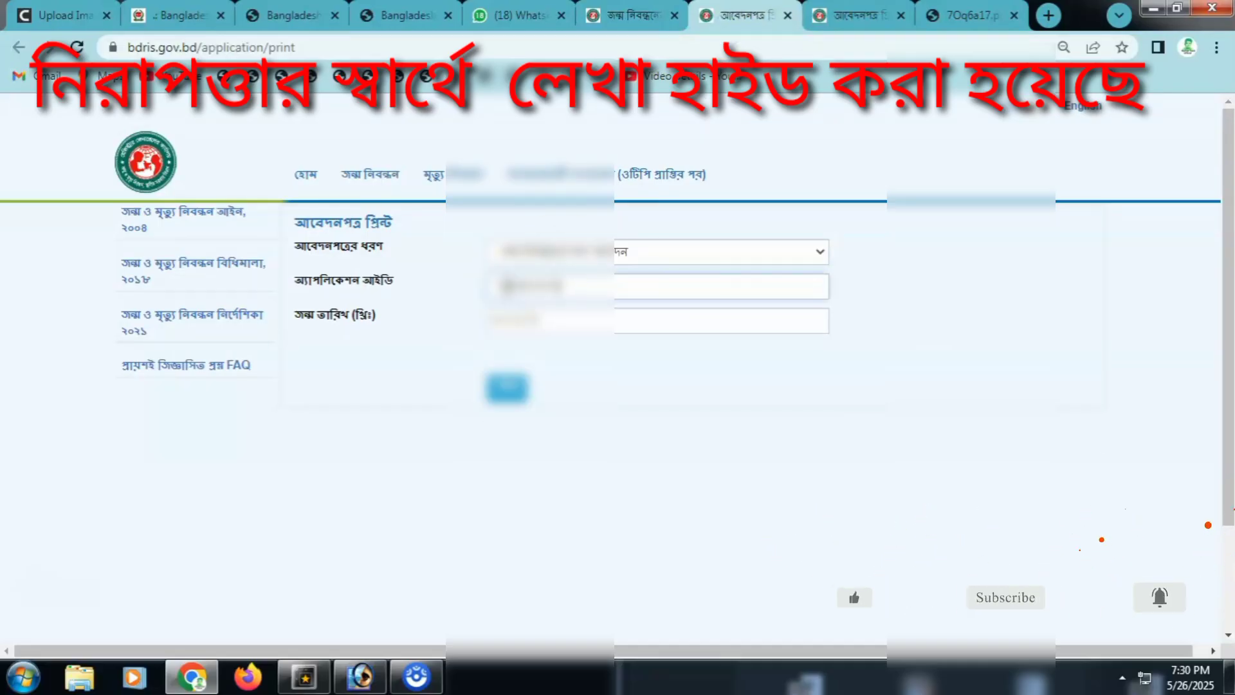
{"action": "left_click", "coordinate": [508, 314]}
{"action": "left_click", "coordinate": [501, 315]}
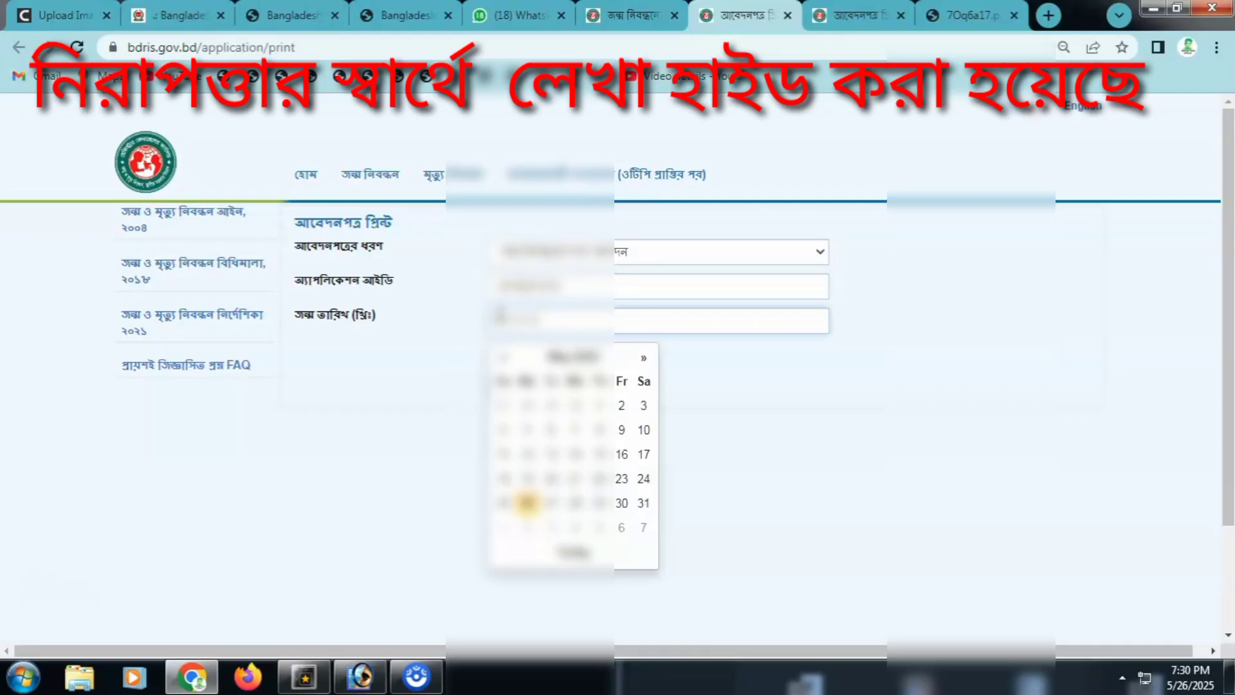
{"action": "left_click", "coordinate": [527, 502]}
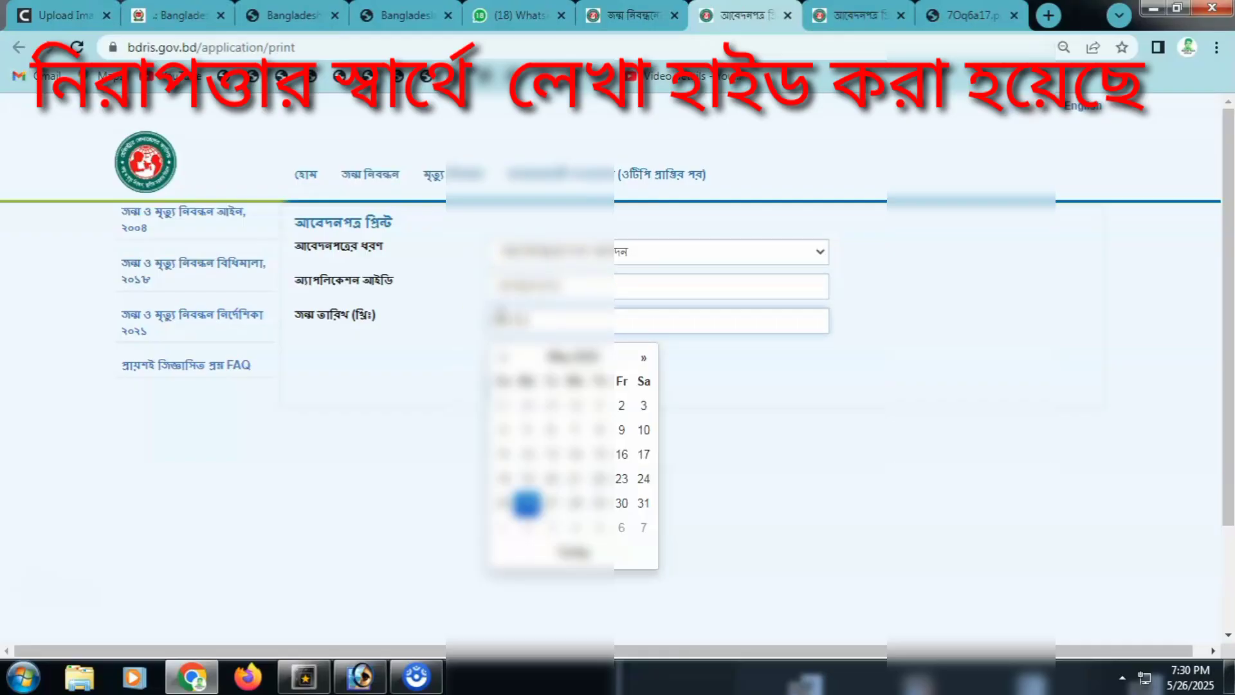
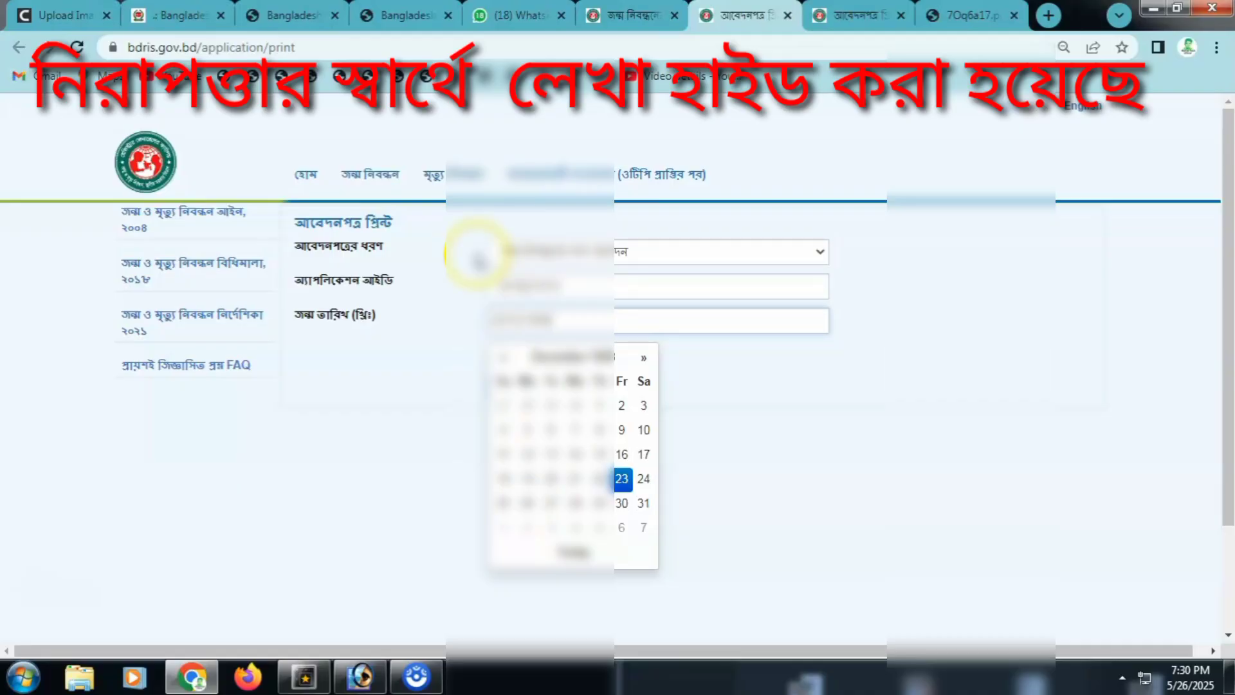
{"action": "left_click", "coordinate": [620, 476]}
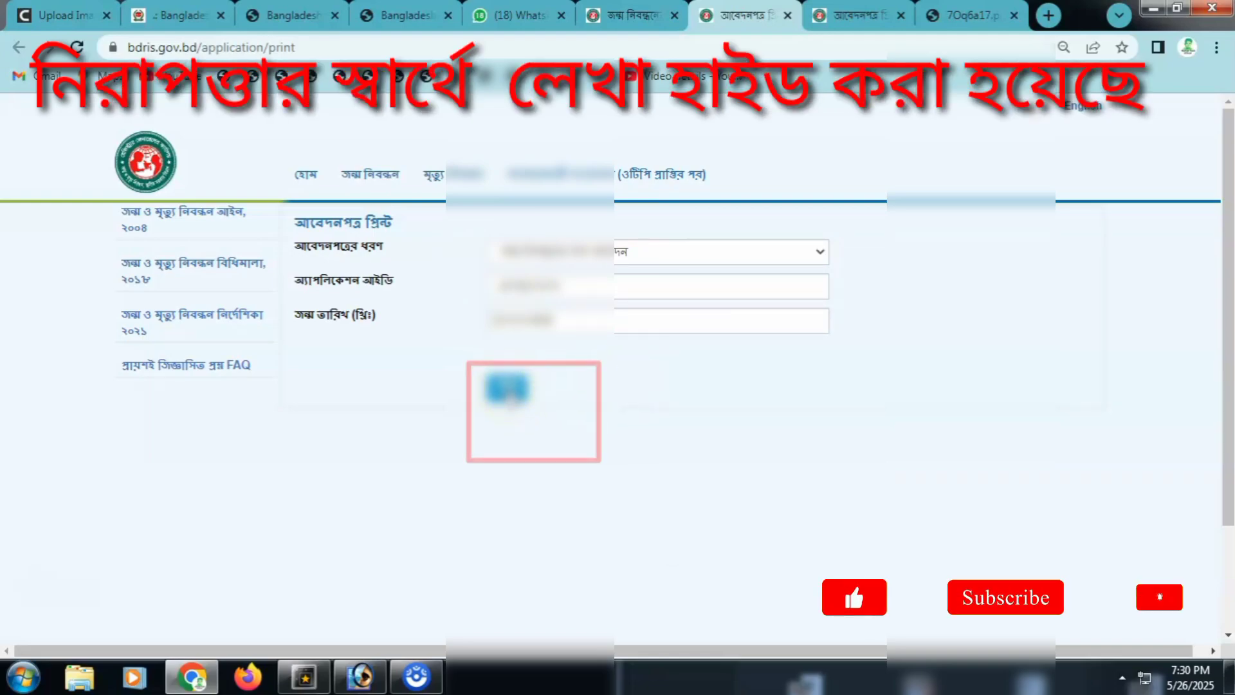
{"action": "left_click", "coordinate": [508, 389]}
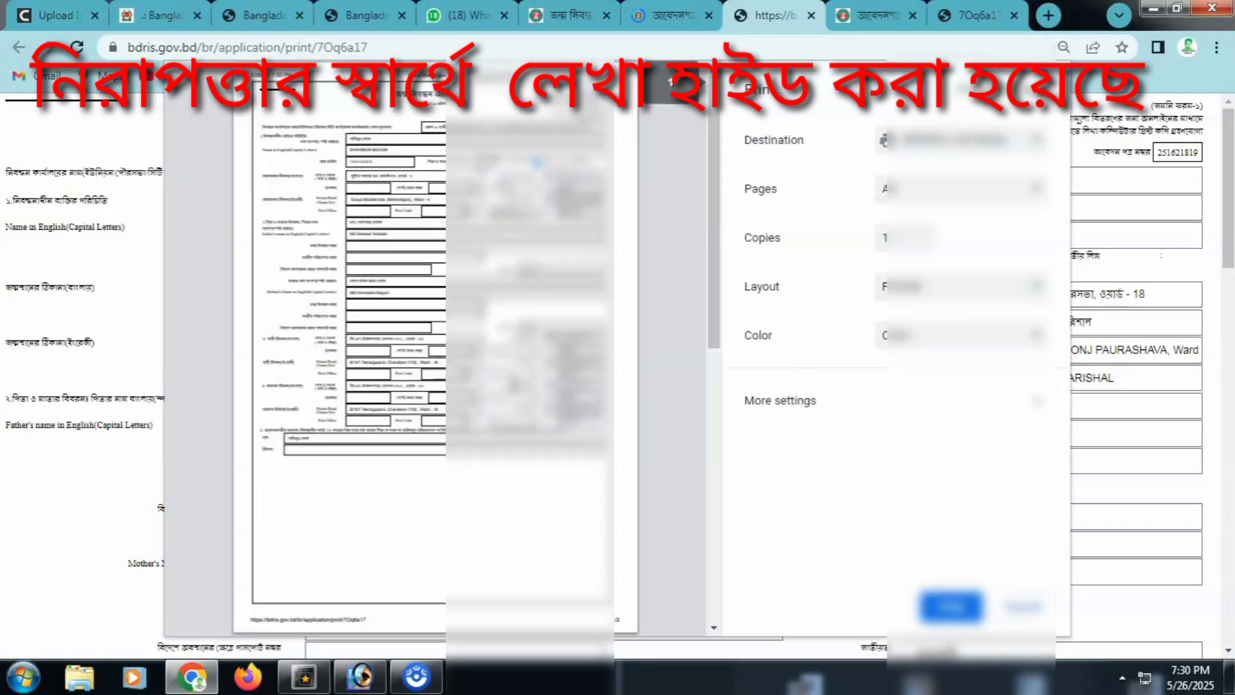
Step: Save the printable application as PDF 7Oq6a17 on the Desktop without replacing the existing file
{"action": "left_click", "coordinate": [927, 142]}
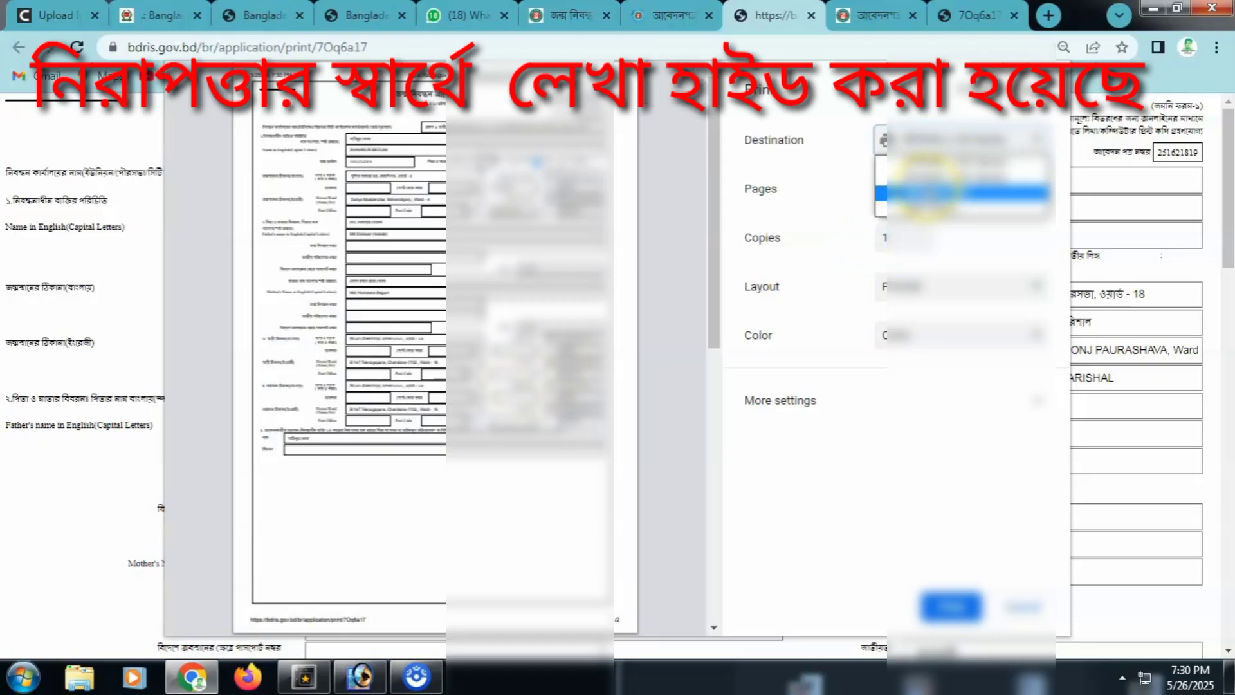
{"action": "left_click", "coordinate": [928, 192]}
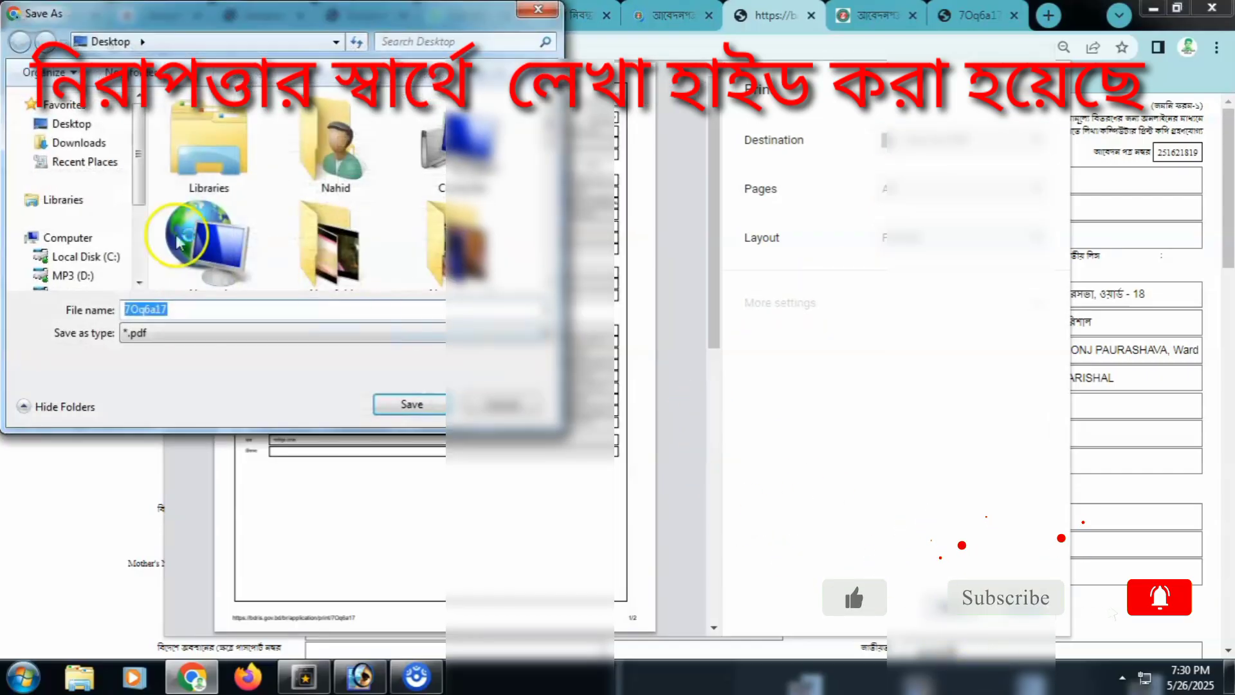
{"action": "left_click", "coordinate": [83, 137]}
{"action": "left_click", "coordinate": [409, 404]}
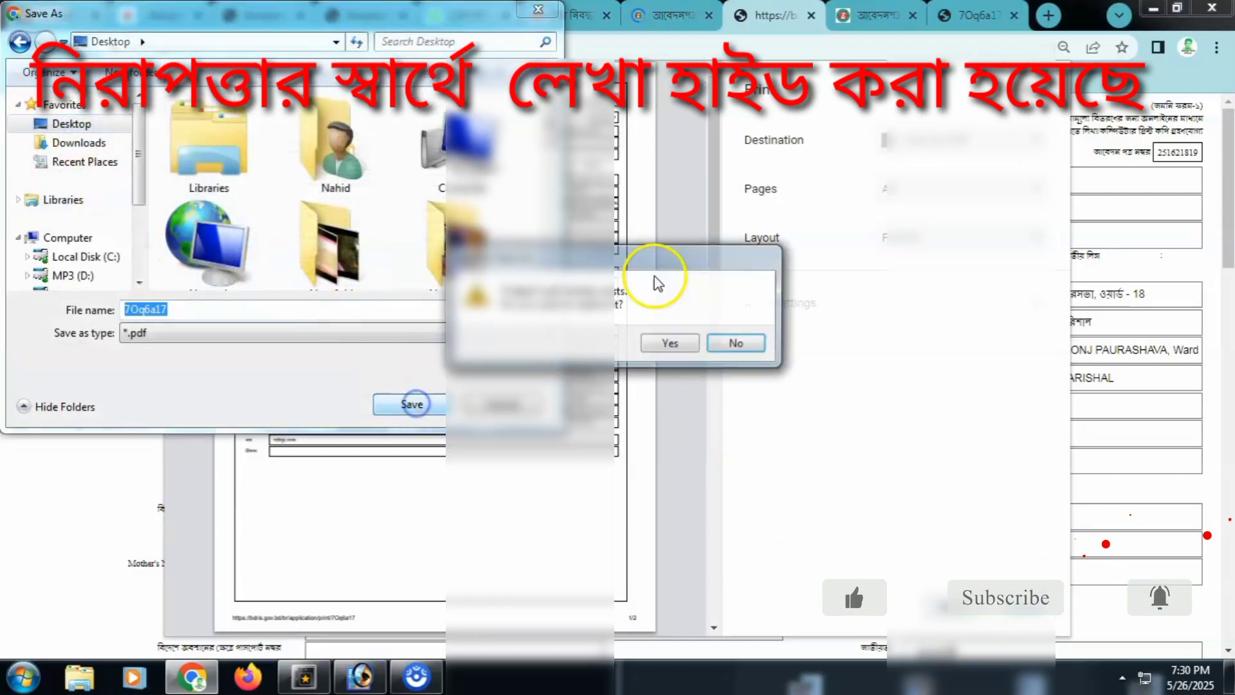
{"action": "left_click", "coordinate": [737, 342]}
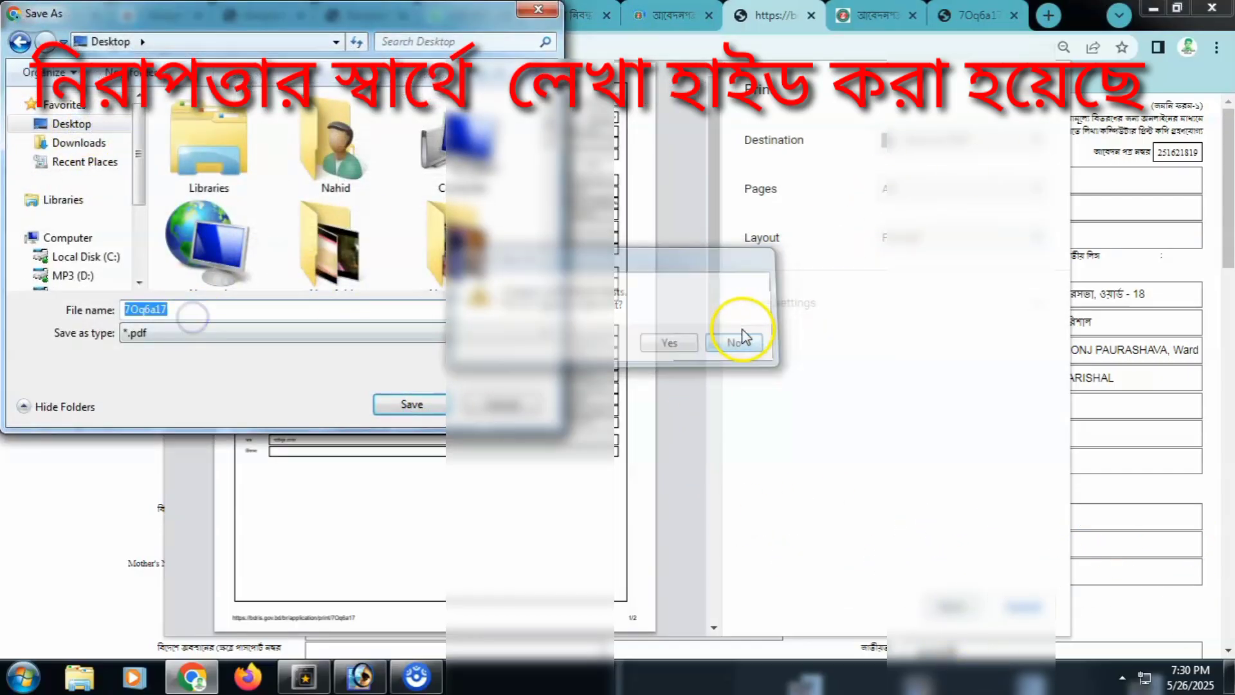